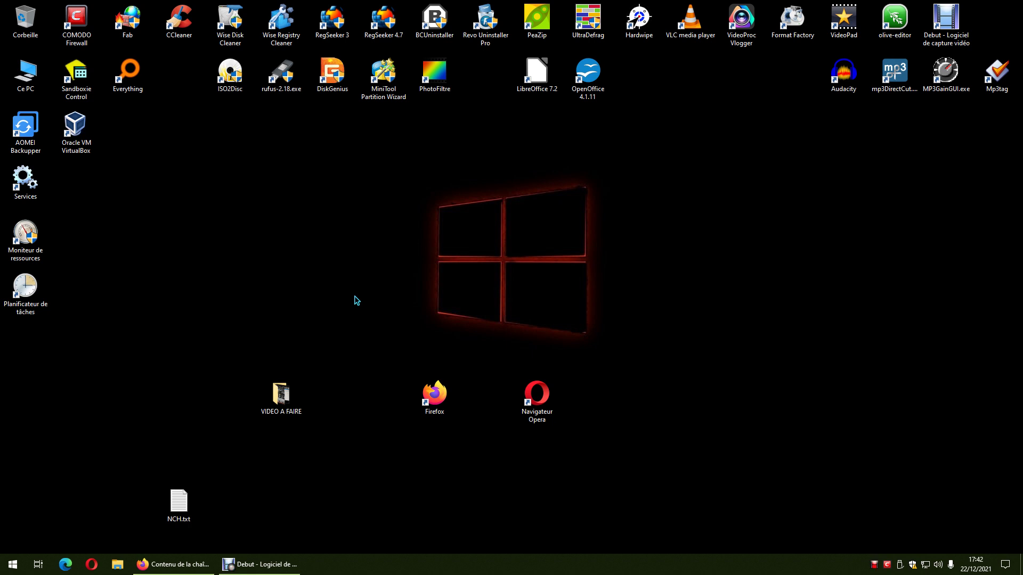
Launch the Opera browser and block the firewall's connection requests from opera_autoupdate.exe
{"action": "left_click", "coordinate": [539, 404]}
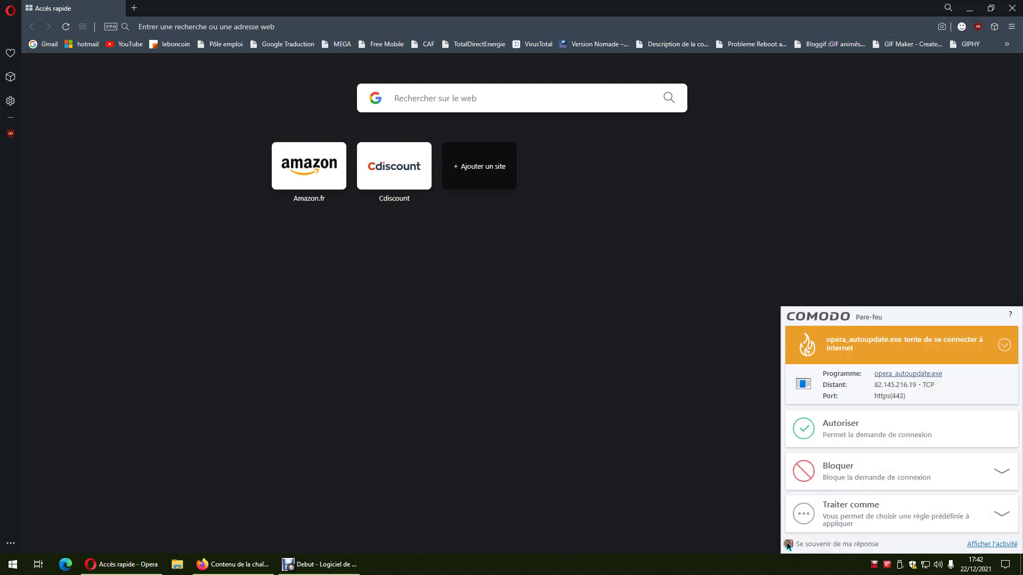
{"action": "left_click", "coordinate": [825, 469]}
{"action": "left_click", "coordinate": [851, 459]}
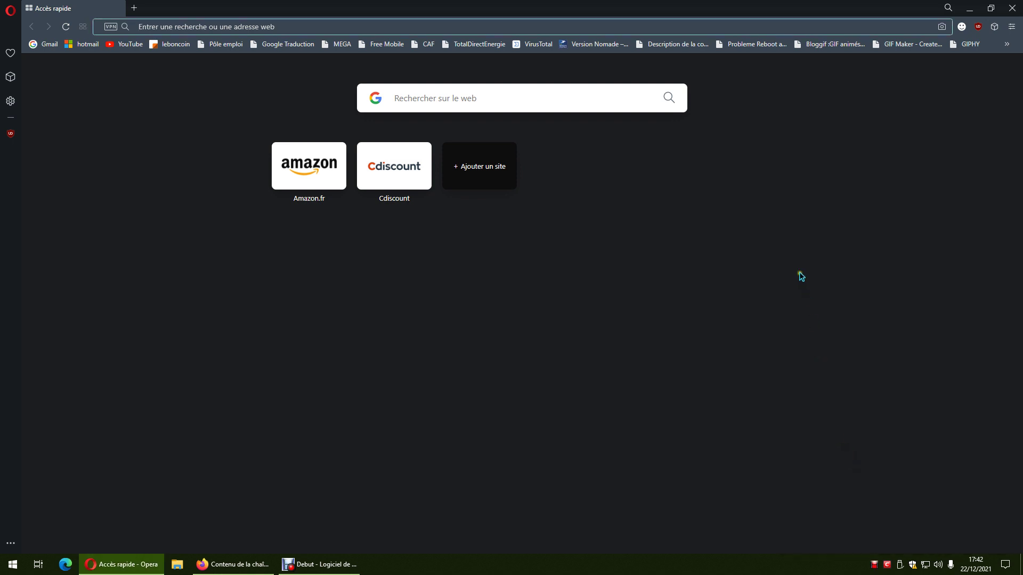
{"action": "left_click", "coordinate": [826, 486]}
{"action": "left_click", "coordinate": [843, 459]}
{"action": "left_click", "coordinate": [824, 482]}
{"action": "left_click", "coordinate": [835, 458]}
Examine Opera's sidebar configuration options down to the Paramètres section, and close the configuration panel
{"action": "left_click", "coordinate": [961, 27]}
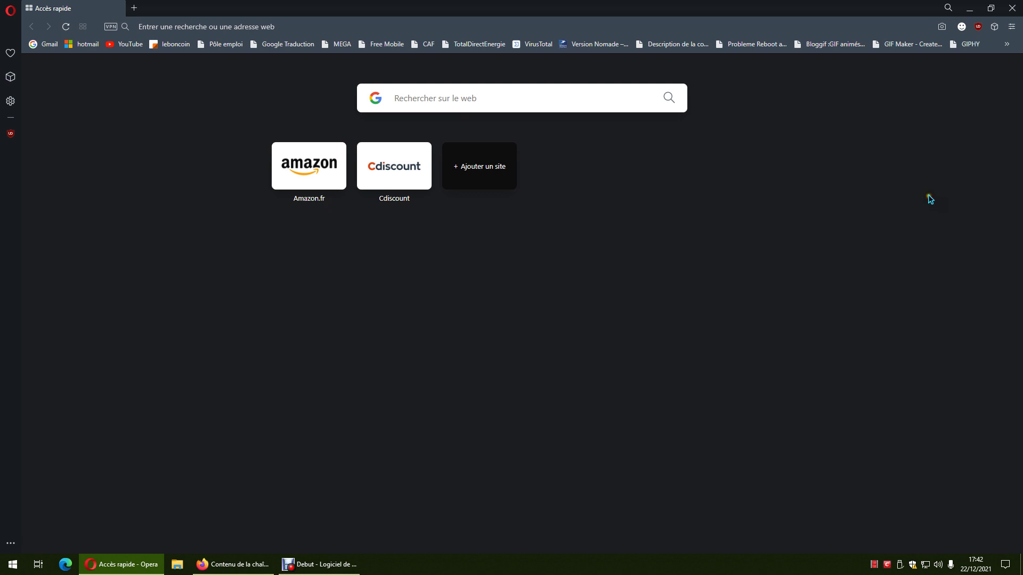
{"action": "left_click", "coordinate": [11, 544]}
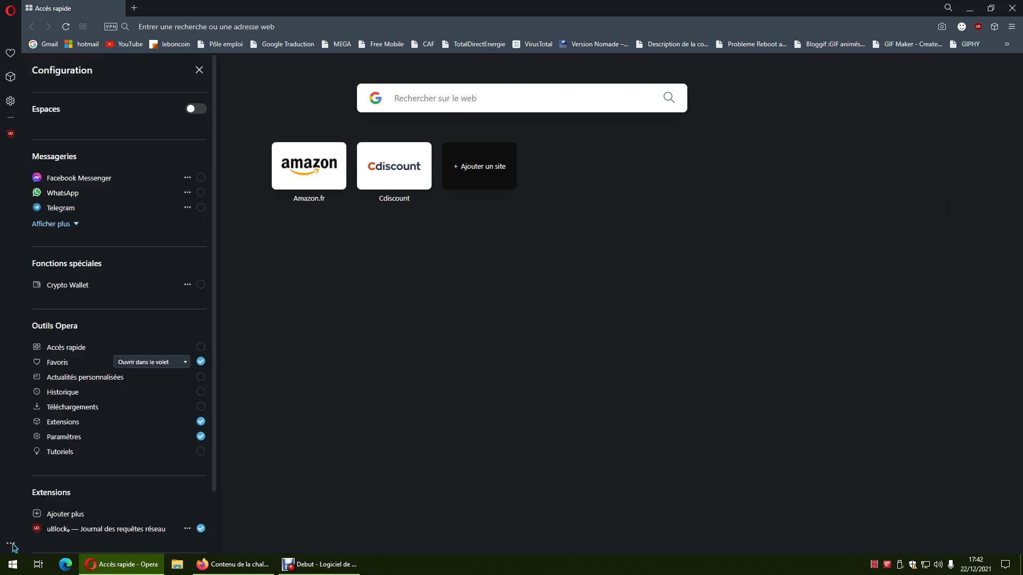
{"action": "scroll", "coordinate": [109, 483], "scroll_direction": "down", "scroll_amount": 2}
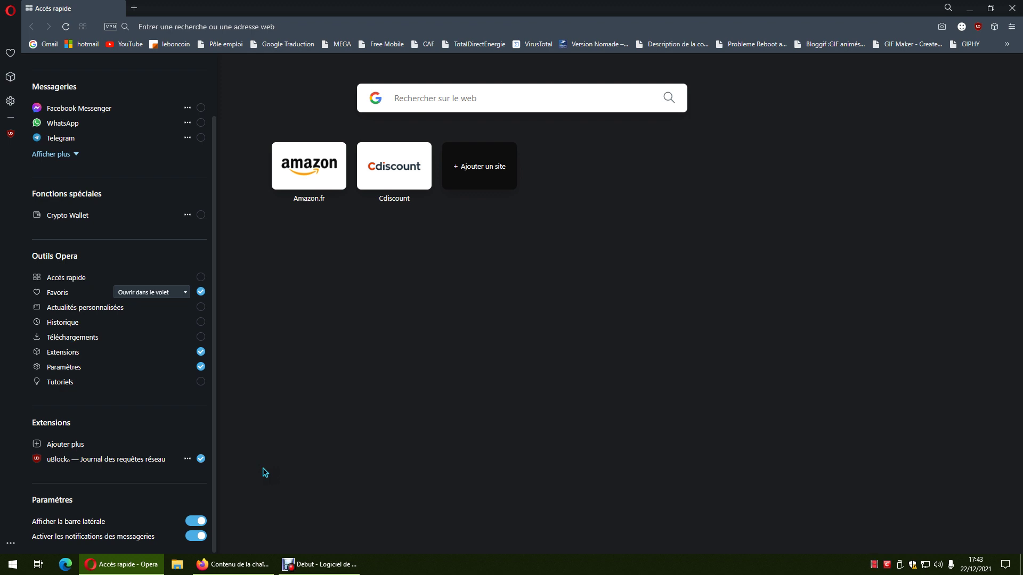
{"action": "left_click", "coordinate": [275, 444]}
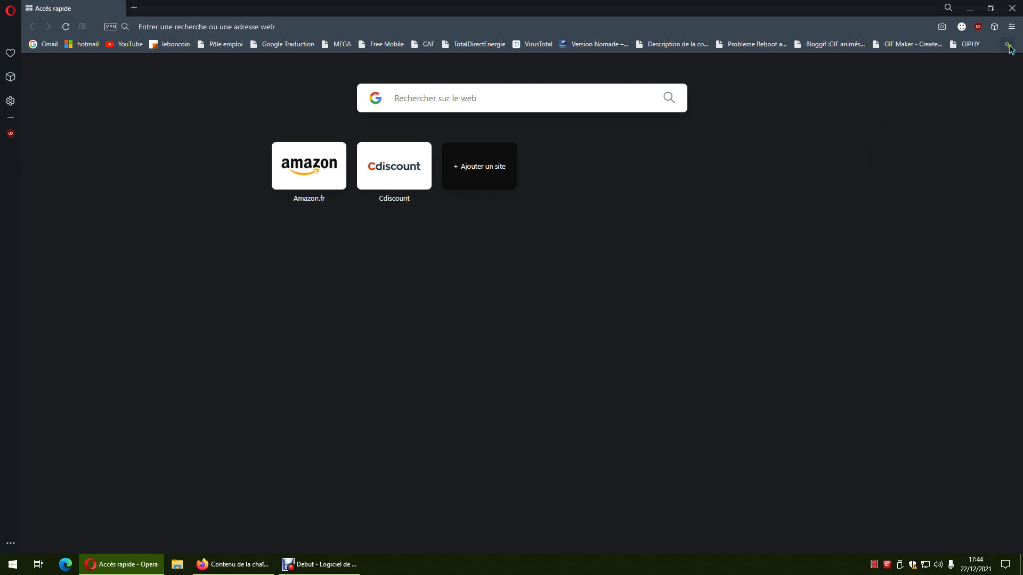
Close Opera and block the connection request from opera_autoupdate.exe
{"action": "left_click", "coordinate": [1012, 8]}
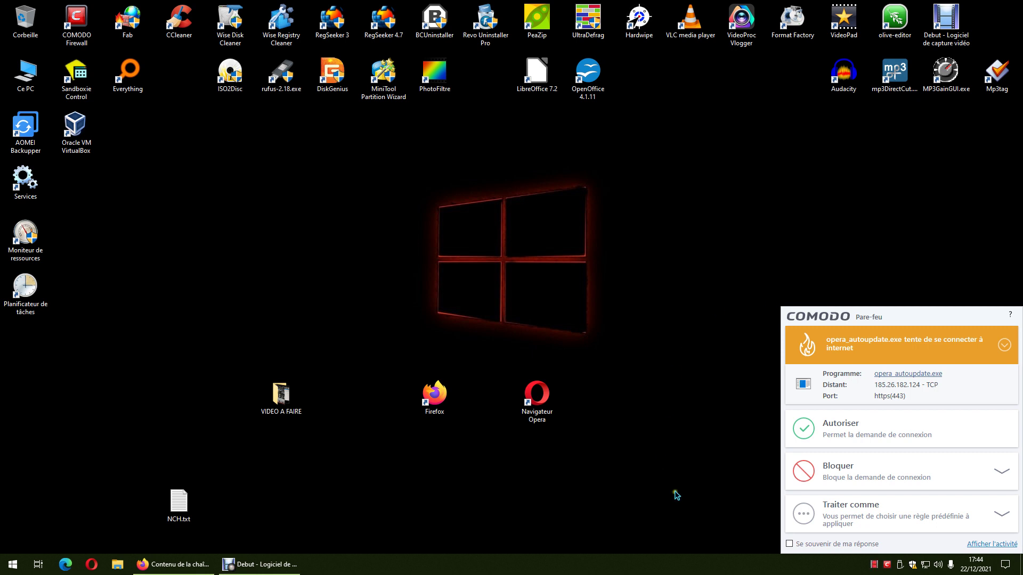
{"action": "left_click", "coordinate": [812, 474]}
{"action": "left_click", "coordinate": [834, 458]}
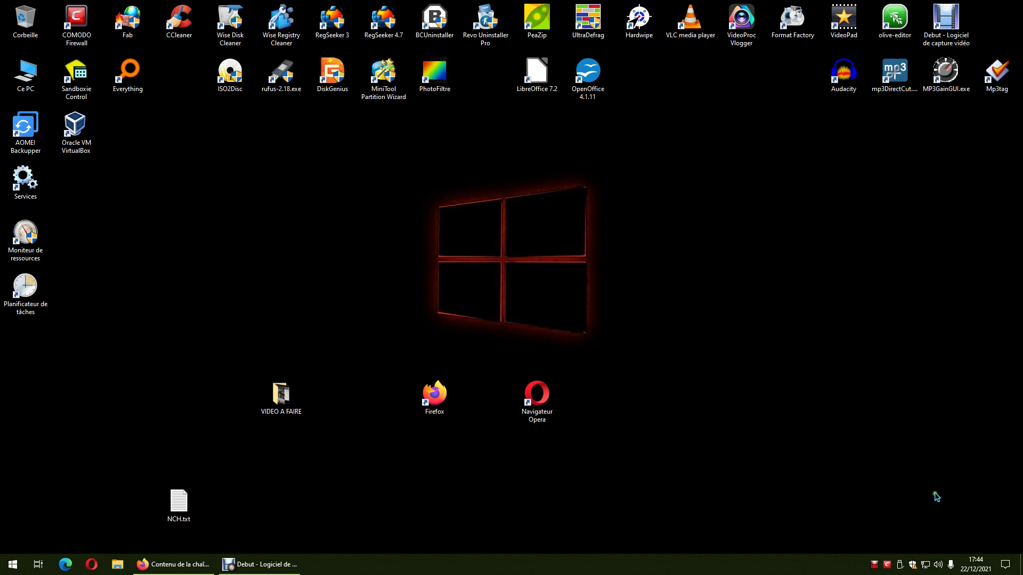
Open Windows Security and move its window nearer to the middle of the desktop
{"action": "left_click", "coordinate": [913, 566]}
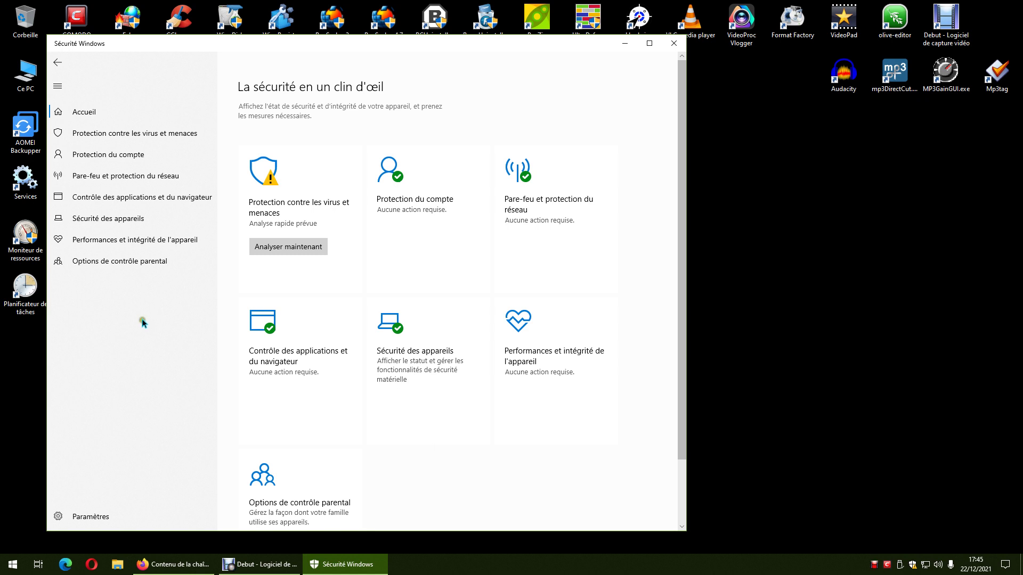
{"action": "left_click", "coordinate": [147, 314]}
{"action": "left_click", "coordinate": [150, 314]}
{"action": "left_click", "coordinate": [151, 315]}
{"action": "left_click_drag", "start_coordinate": [521, 49], "coordinate": [595, 31]}
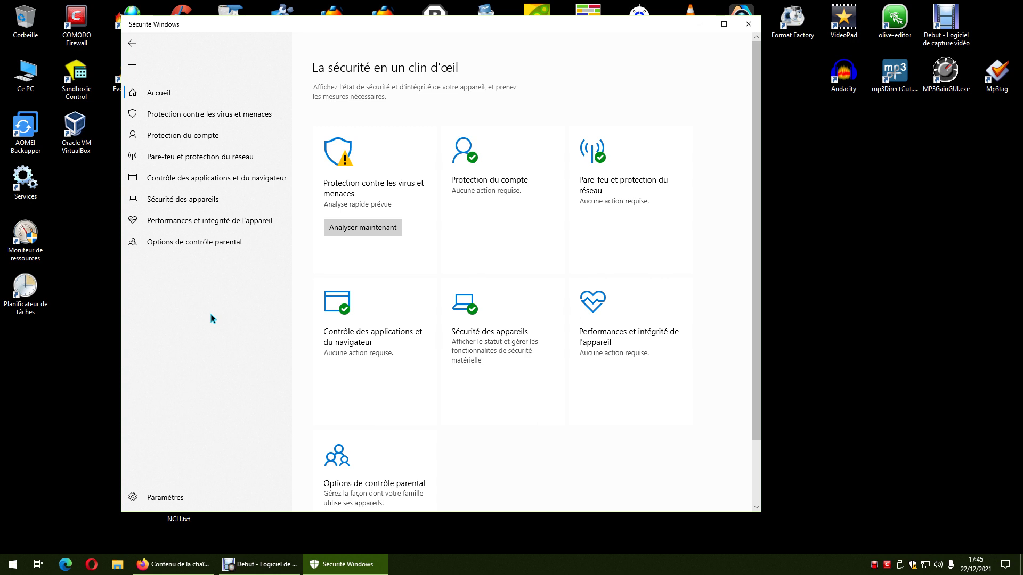
Open the protected folders list under ransomware protection and examine the entry for the Opera extension folder
{"action": "left_click", "coordinate": [198, 119]}
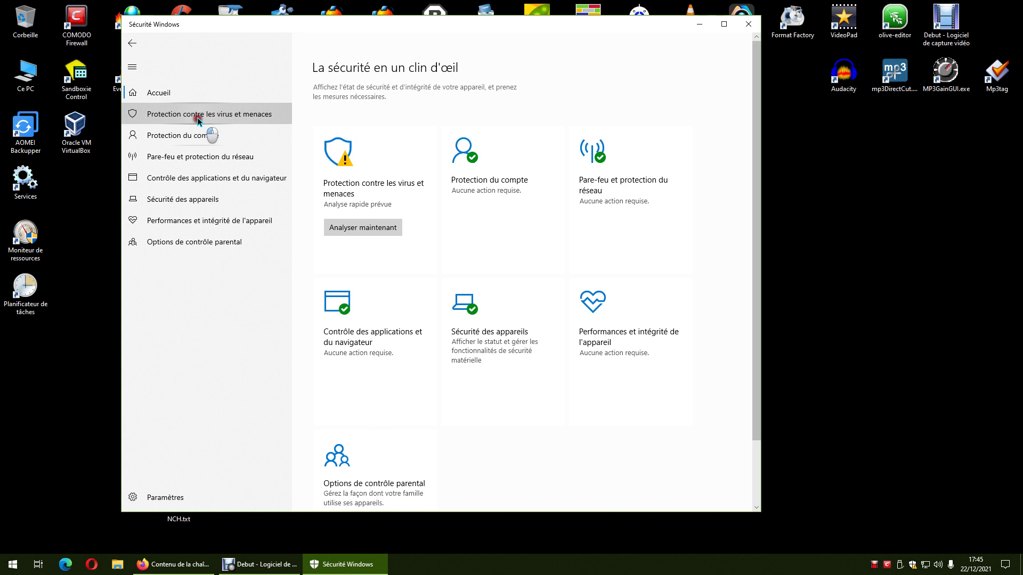
{"action": "scroll", "coordinate": [456, 344], "scroll_direction": "down", "scroll_amount": 1}
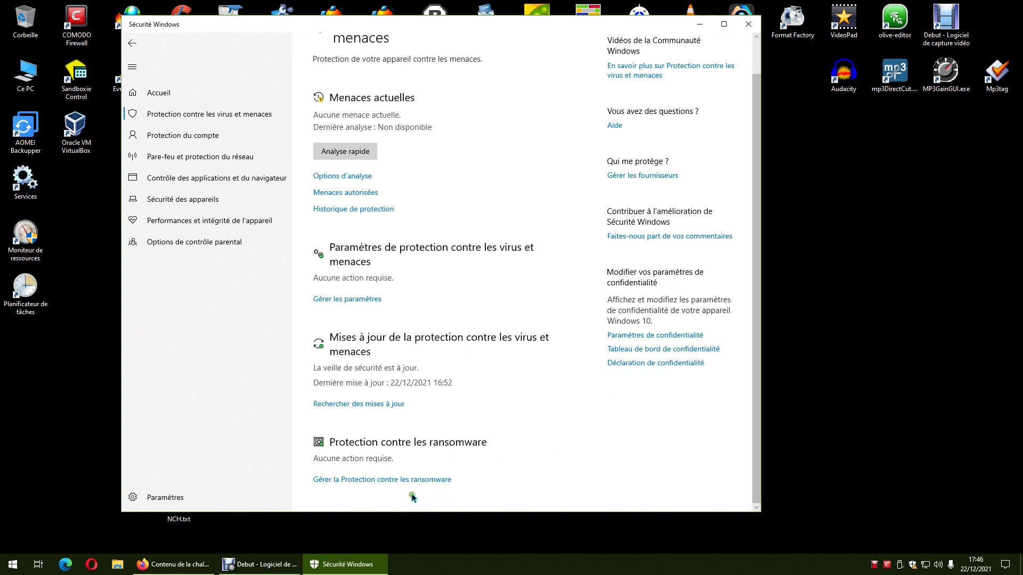
{"action": "left_click", "coordinate": [407, 479]}
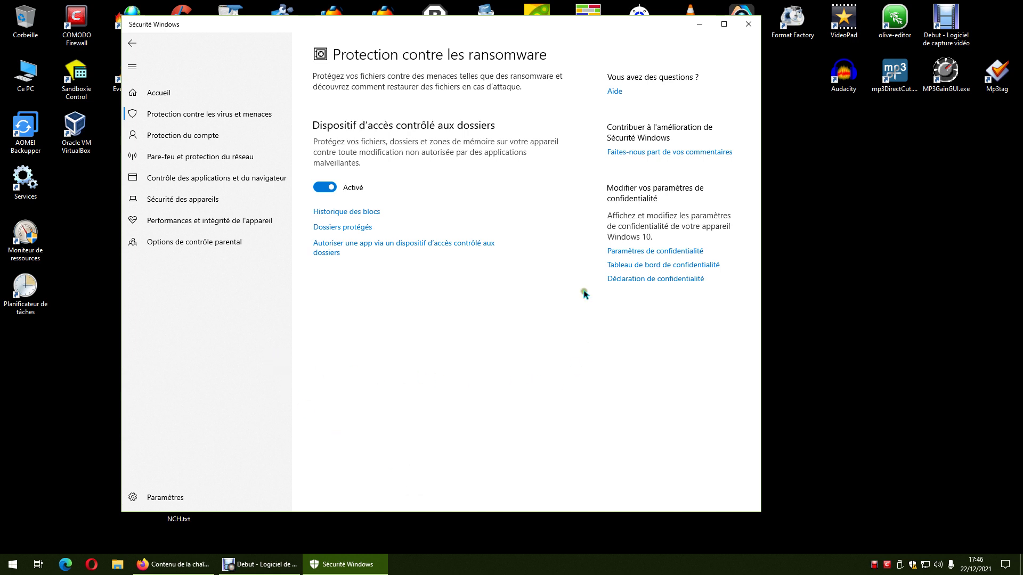
{"action": "left_click", "coordinate": [349, 227]}
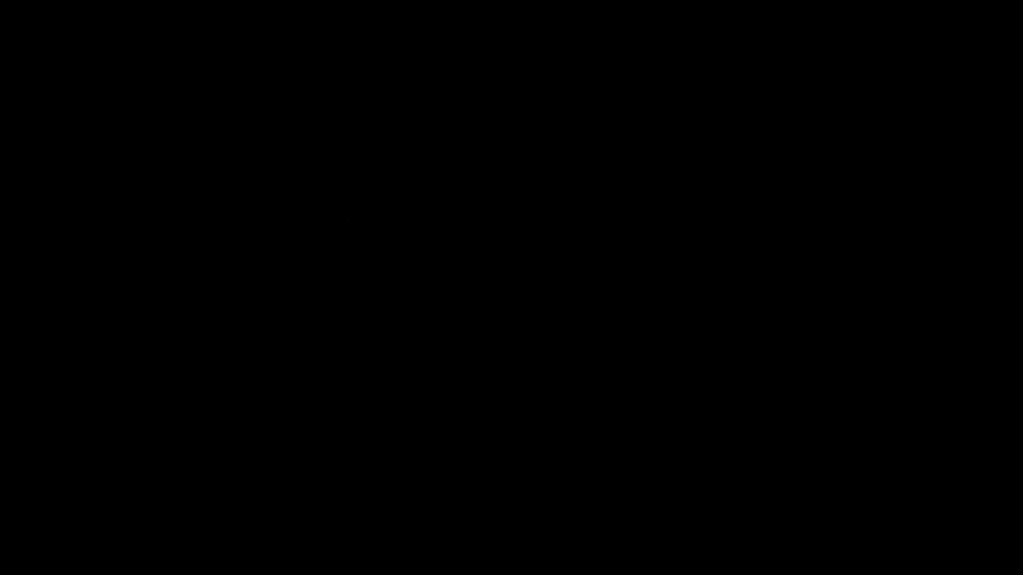
{"action": "left_click", "coordinate": [450, 354]}
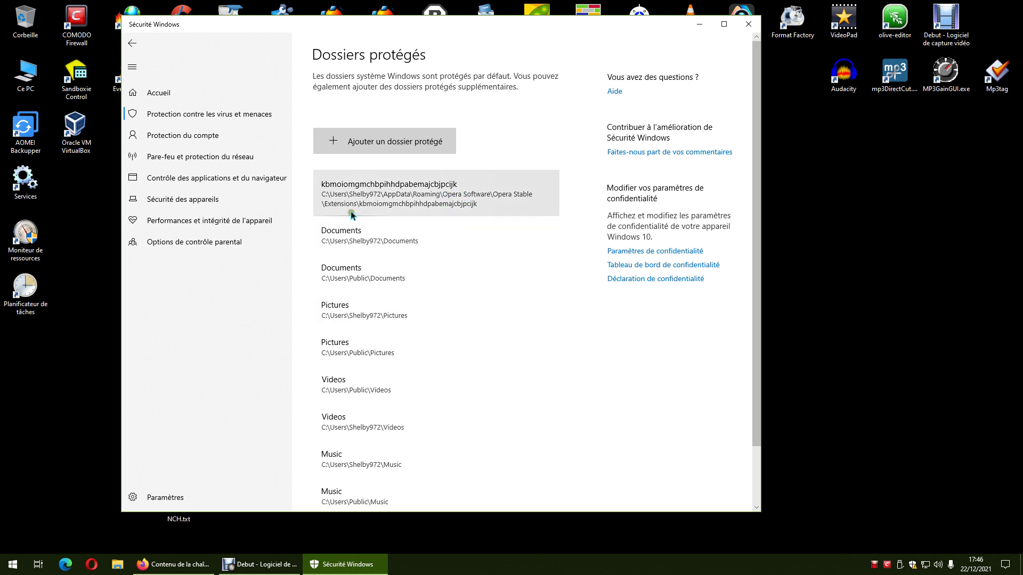
{"action": "left_click", "coordinate": [403, 203]}
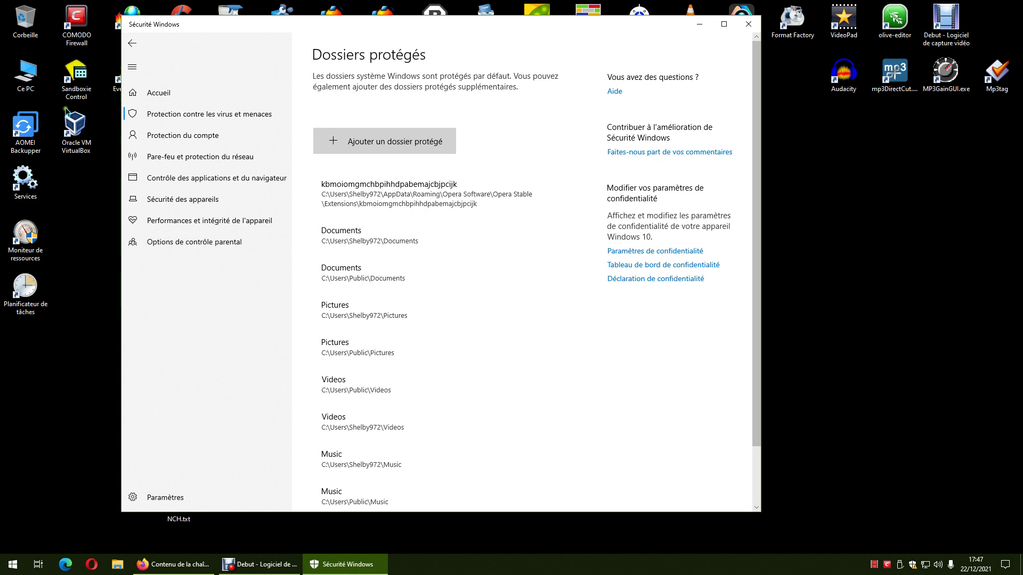
Browse in File Explorer to the AppData\Roaming folder of the user profile on the C: drive
{"action": "left_click", "coordinate": [28, 84]}
{"action": "double_click", "coordinate": [28, 84]}
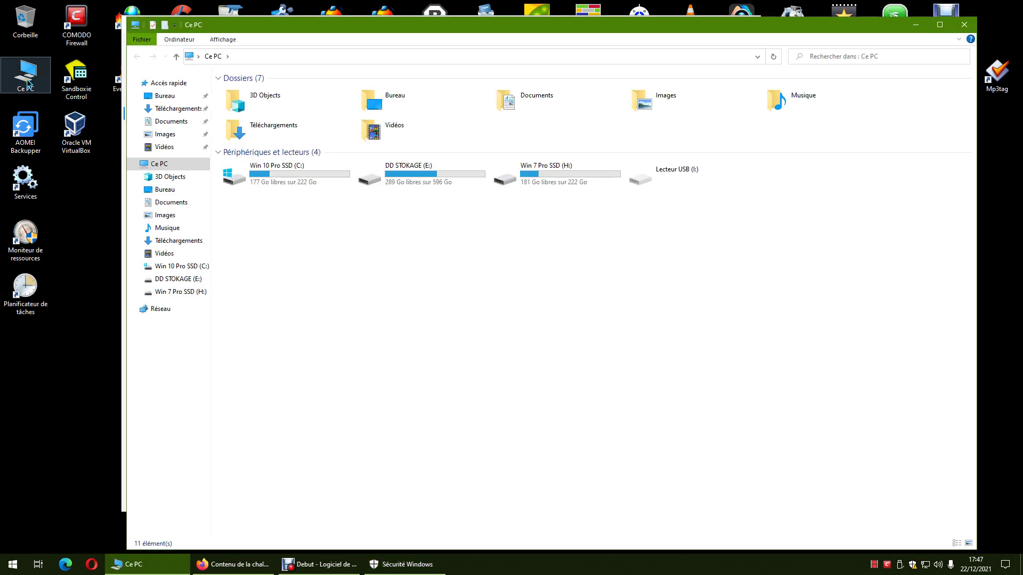
{"action": "left_click", "coordinate": [261, 175]}
{"action": "double_click", "coordinate": [260, 174]}
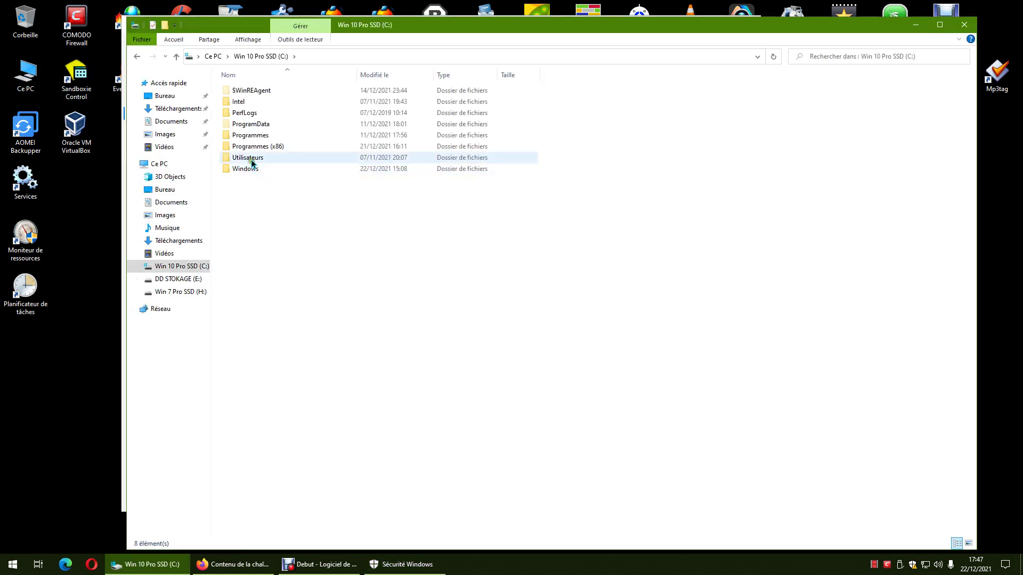
{"action": "double_click", "coordinate": [251, 158]}
{"action": "double_click", "coordinate": [250, 113]}
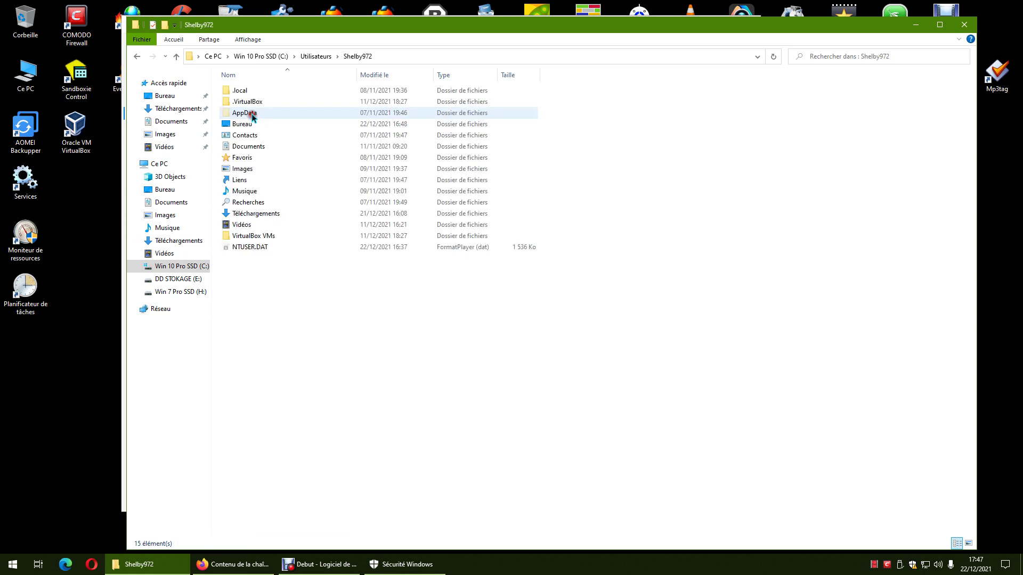
{"action": "left_click", "coordinate": [252, 114]}
{"action": "double_click", "coordinate": [252, 115]}
{"action": "double_click", "coordinate": [258, 113]}
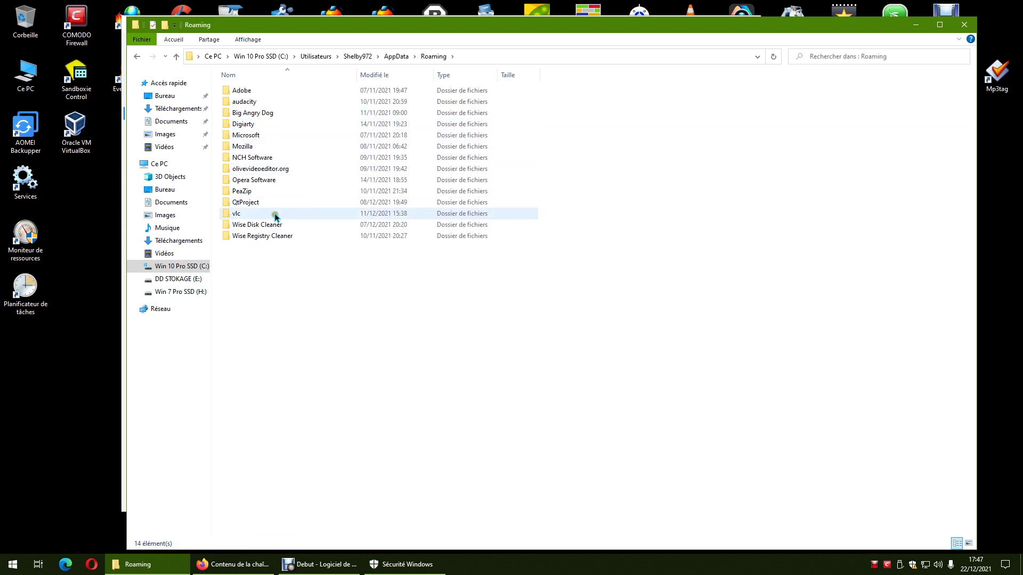
Open Opera Software\Opera Stable\Extensions\kbmoiomgmchbpihhdpabemajcbjpcijk and look inside its 1.0.0.1_0 subfolder
{"action": "double_click", "coordinate": [263, 180]}
{"action": "double_click", "coordinate": [259, 92]}
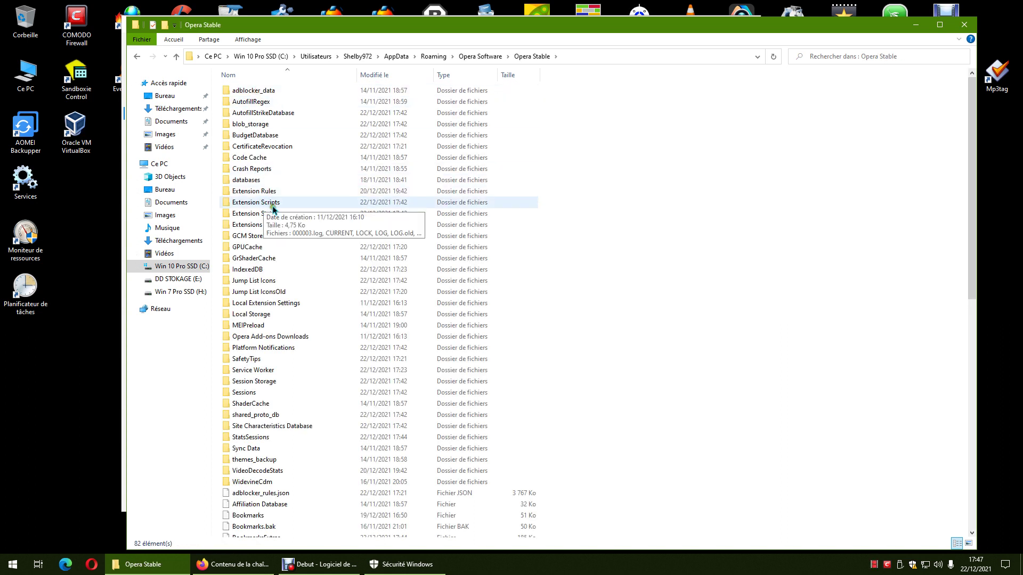
{"action": "left_click", "coordinate": [243, 225]}
{"action": "double_click", "coordinate": [244, 225]}
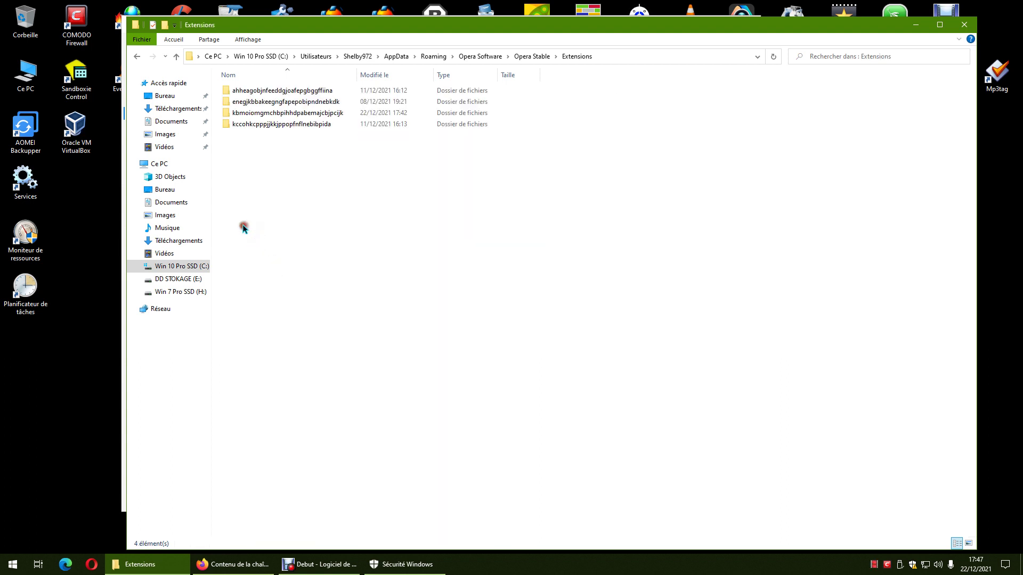
{"action": "double_click", "coordinate": [244, 114]}
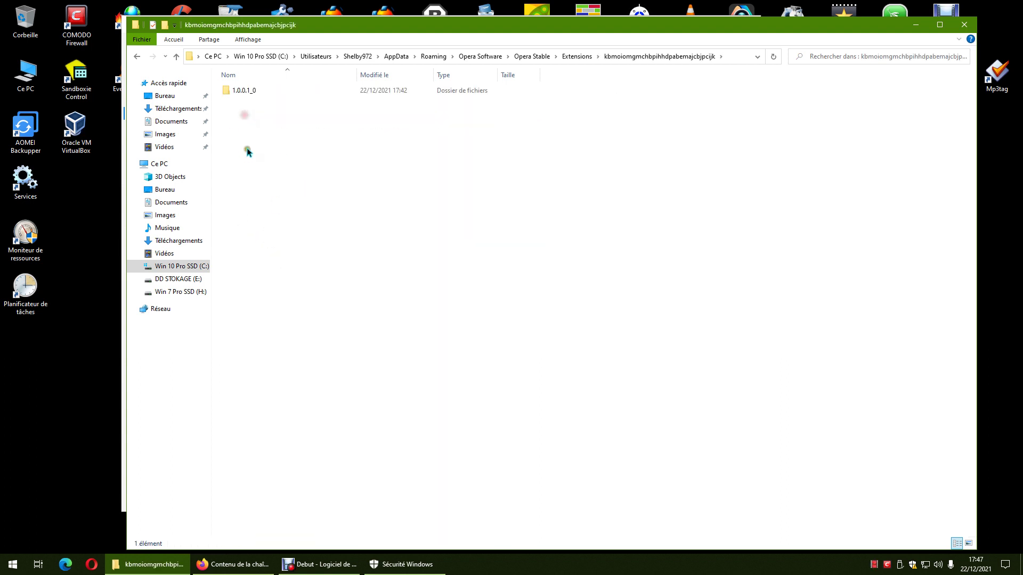
{"action": "double_click", "coordinate": [255, 94]}
{"action": "double_click", "coordinate": [251, 94]}
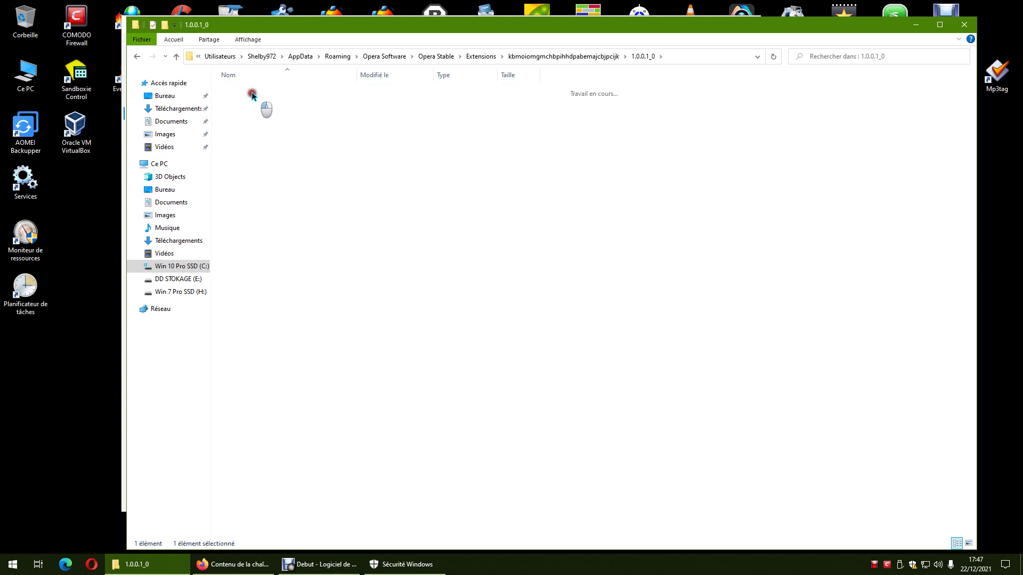
Return to the kbmoiomgmchbpihhdpabemajcbjpcijk folder and delete its 1.0.0.1_0 subfolder
{"action": "left_click", "coordinate": [137, 57]}
{"action": "left_click", "coordinate": [137, 57]}
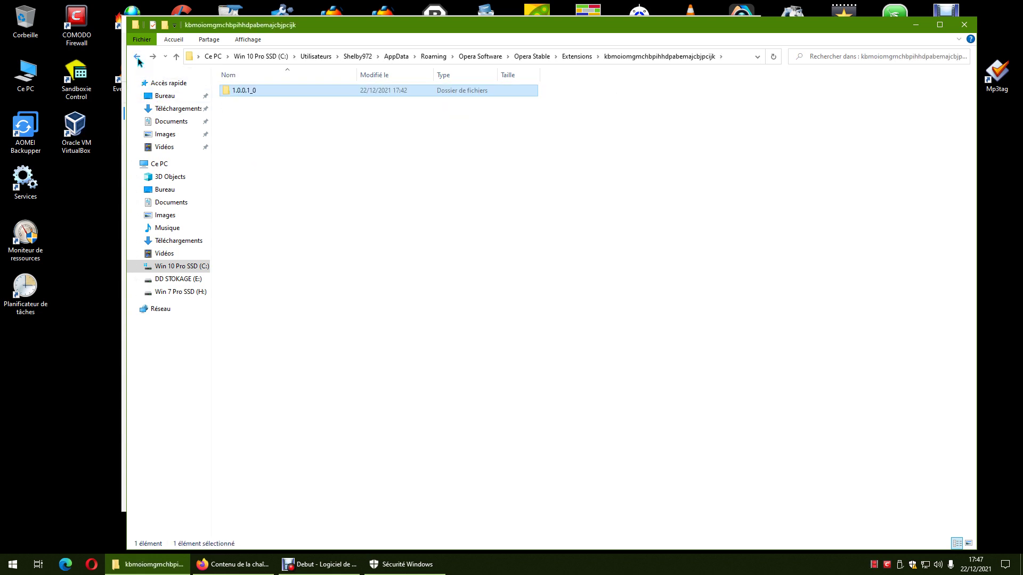
{"action": "right_click", "coordinate": [249, 92]}
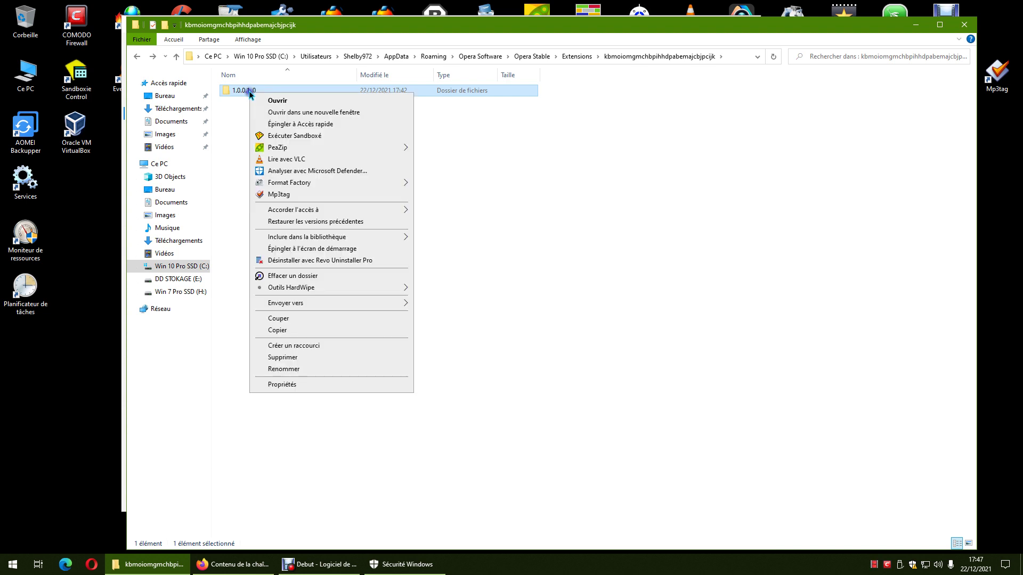
{"action": "left_click", "coordinate": [287, 357]}
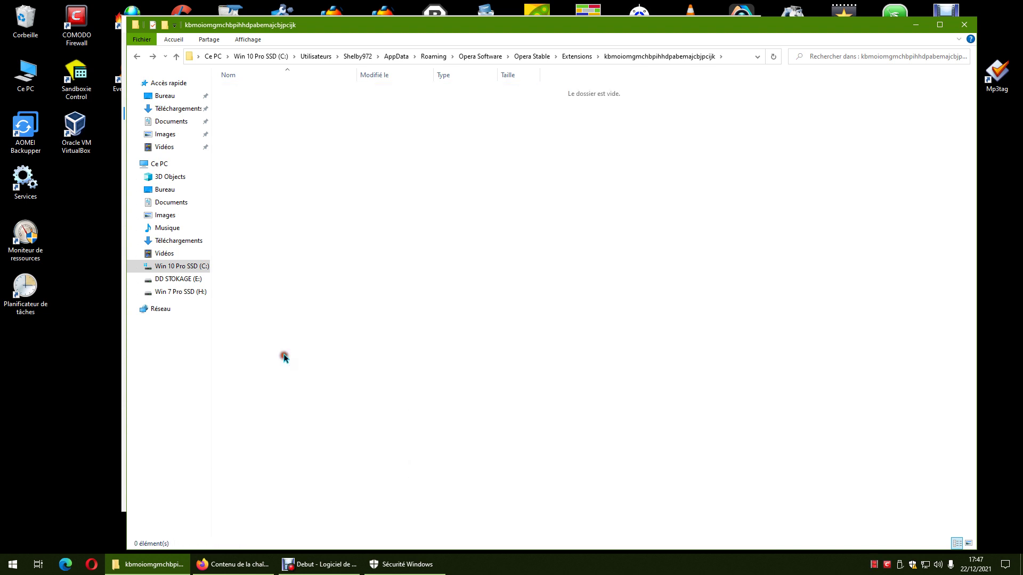
Empty the Recycle Bin and confirm the permanent deletion
{"action": "right_click", "coordinate": [29, 25]}
{"action": "left_click", "coordinate": [64, 55]}
{"action": "left_click", "coordinate": [554, 326]}
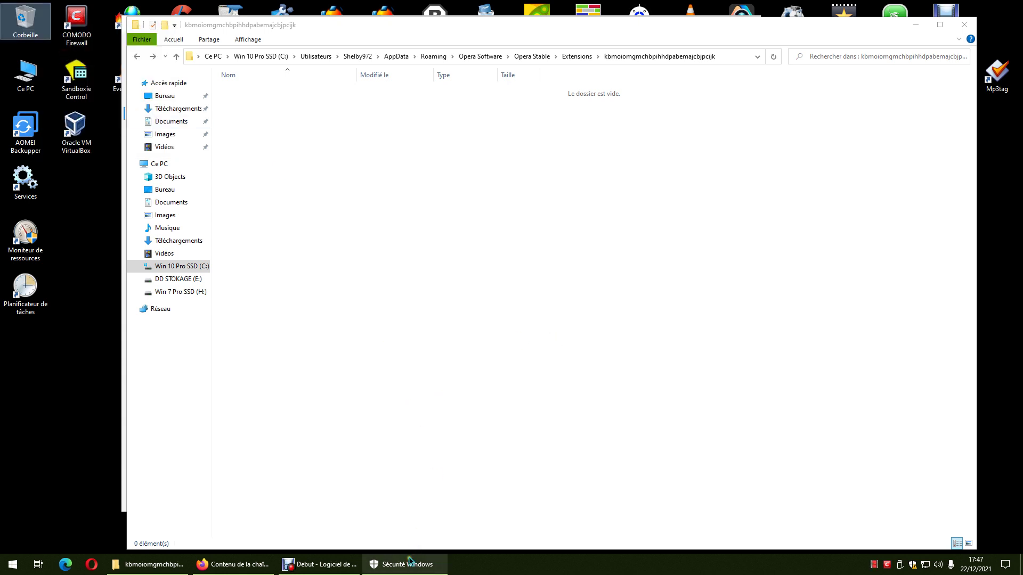
Close the Windows Security and File Explorer windows and refresh the desktop
{"action": "left_click", "coordinate": [408, 564]}
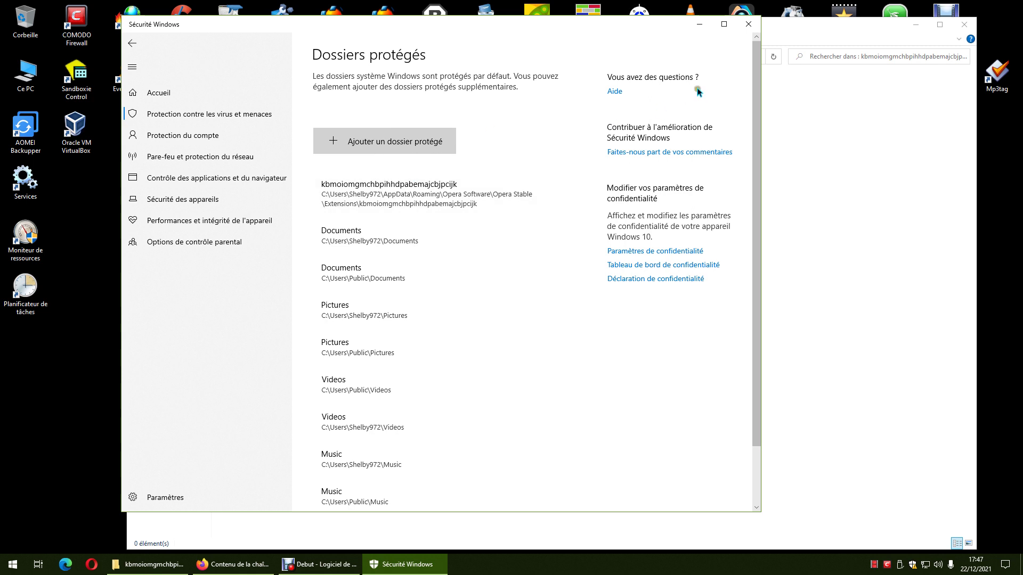
{"action": "left_click", "coordinate": [747, 26]}
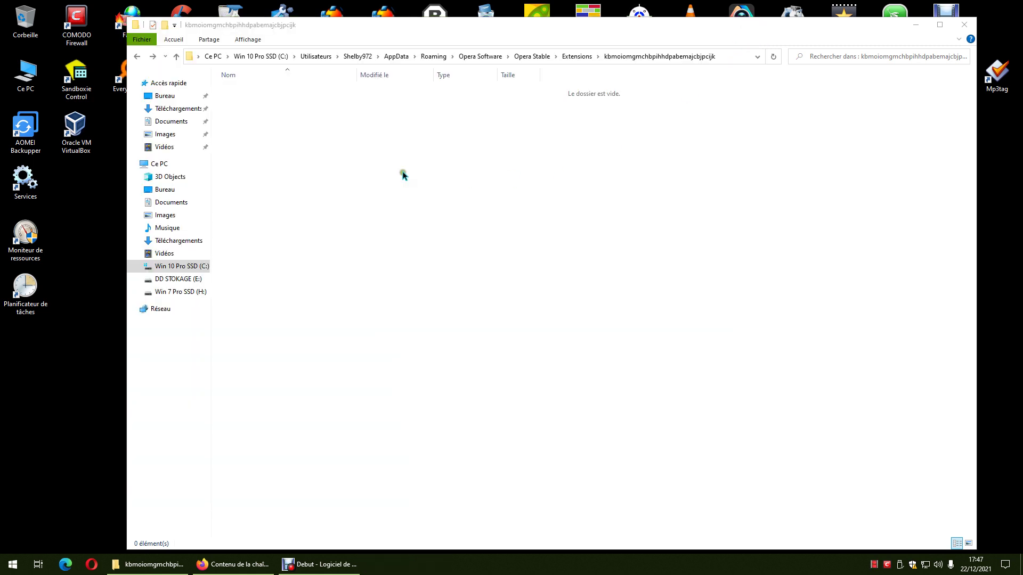
{"action": "left_click", "coordinate": [963, 24]}
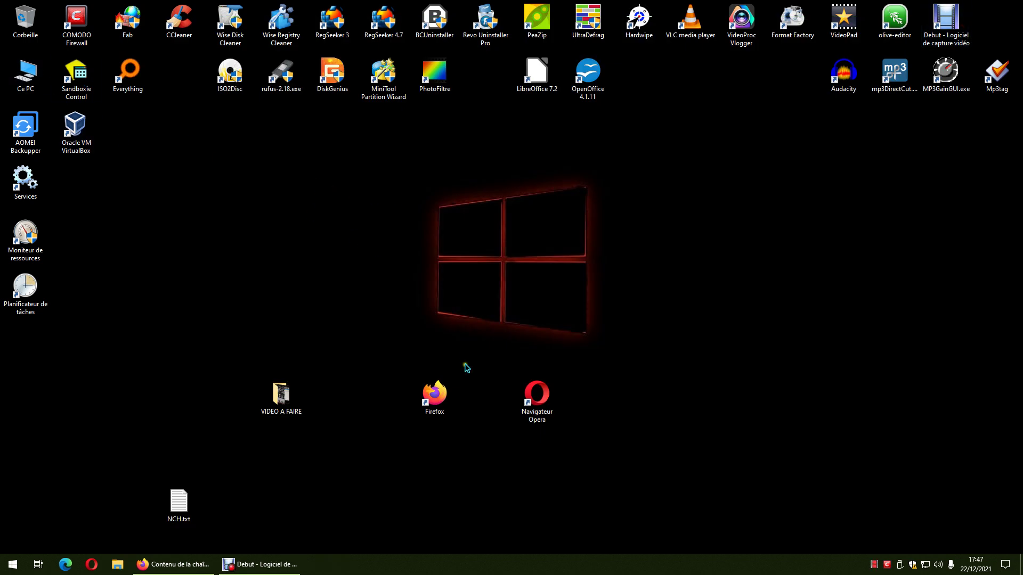
{"action": "right_click", "coordinate": [491, 464]}
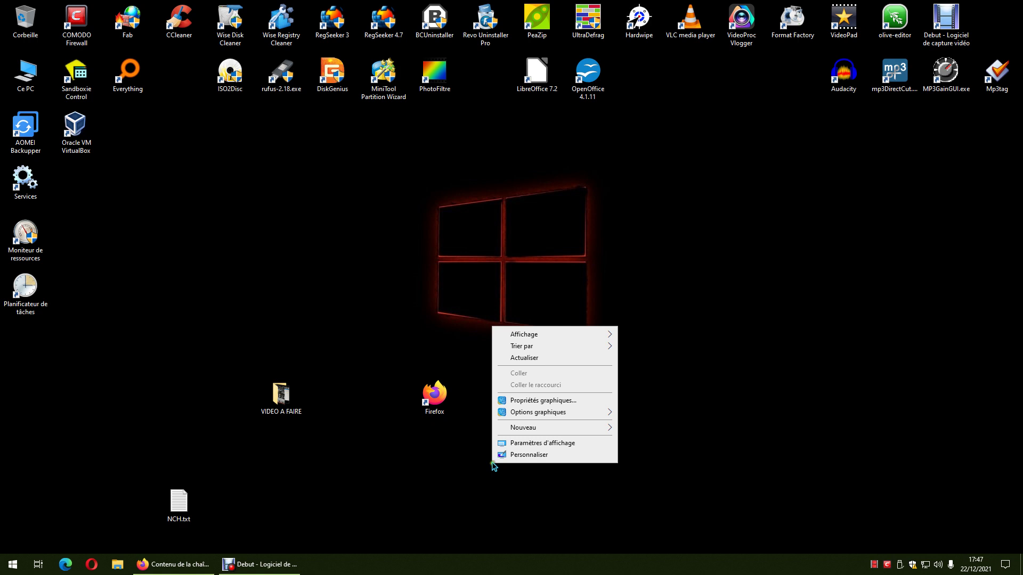
{"action": "left_click", "coordinate": [544, 358]}
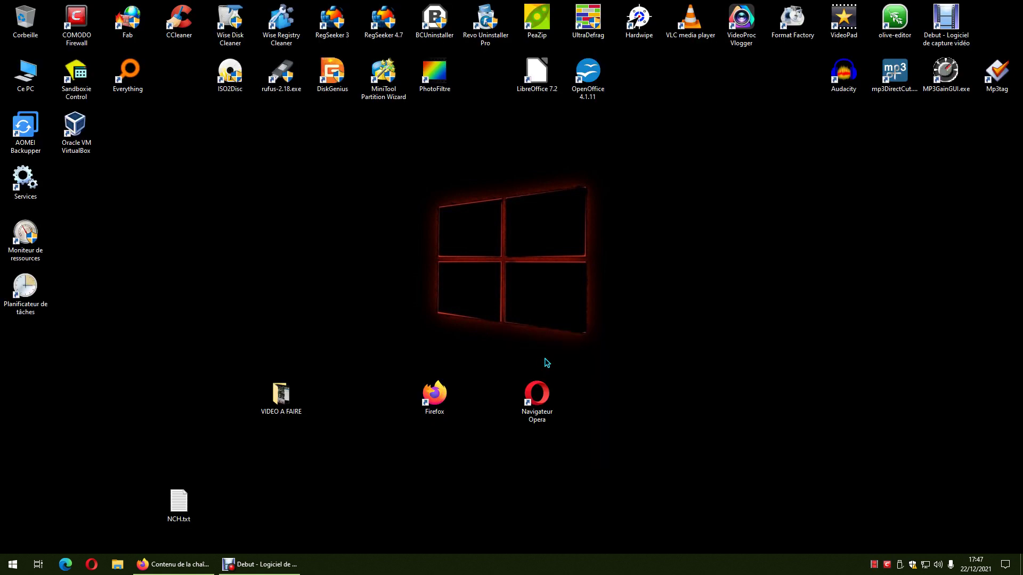
Relaunch the Opera browser and block the new connection requests from opera_autoupdate.exe
{"action": "left_click", "coordinate": [546, 417]}
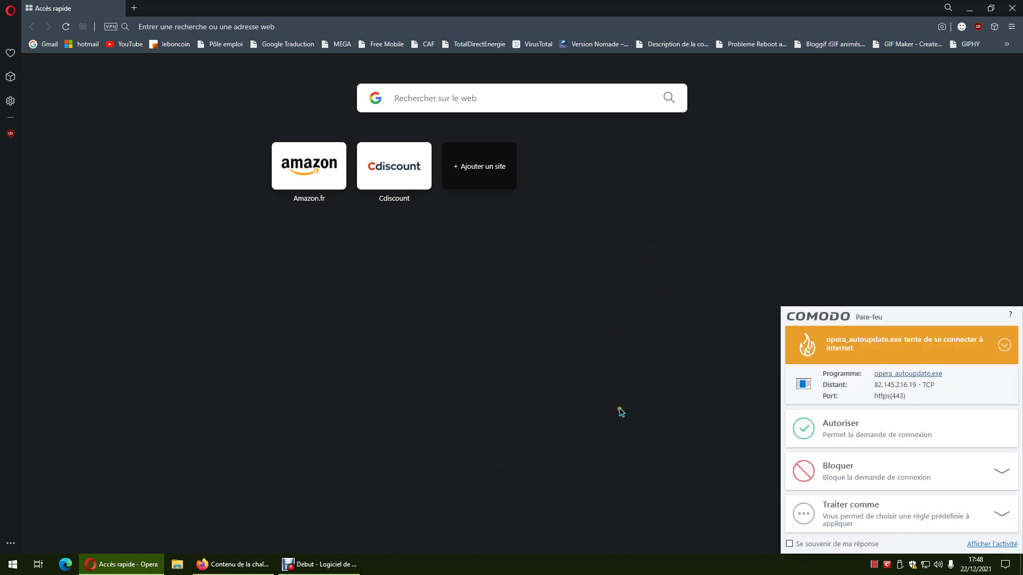
{"action": "left_click", "coordinate": [811, 486]}
{"action": "left_click", "coordinate": [833, 459]}
{"action": "left_click", "coordinate": [812, 471]}
{"action": "left_click", "coordinate": [837, 457]}
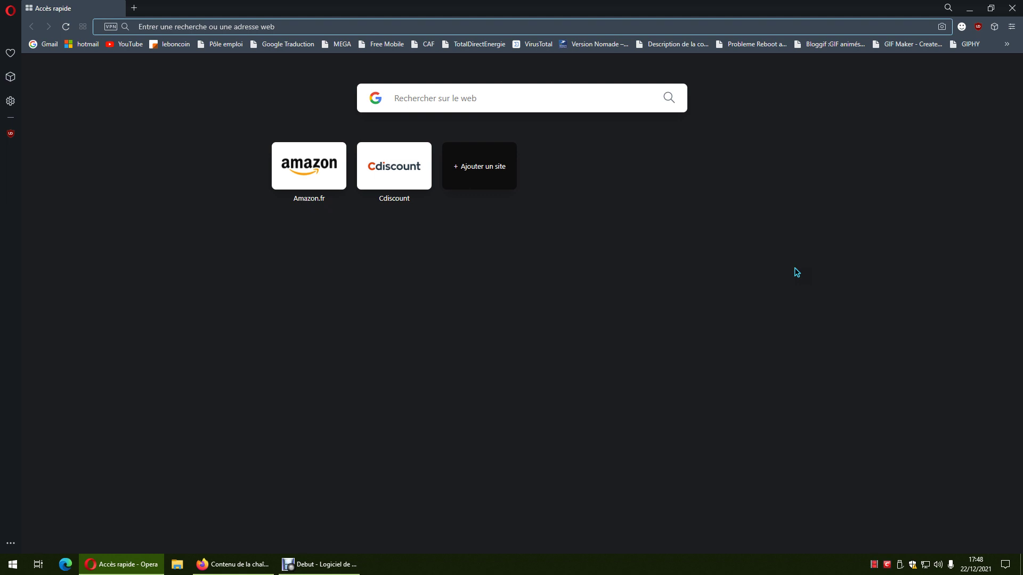
Close Opera, open the Win 10 Pro SSD (C:) drive and block the connection request from opera_autoupdate.exe
{"action": "left_click", "coordinate": [1012, 8]}
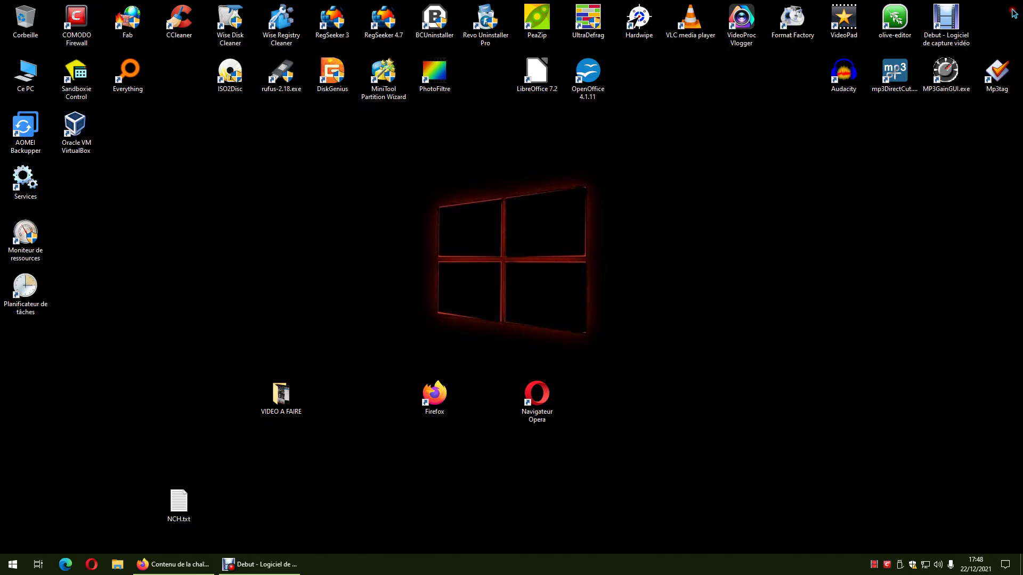
{"action": "double_click", "coordinate": [25, 83]}
{"action": "double_click", "coordinate": [269, 184]}
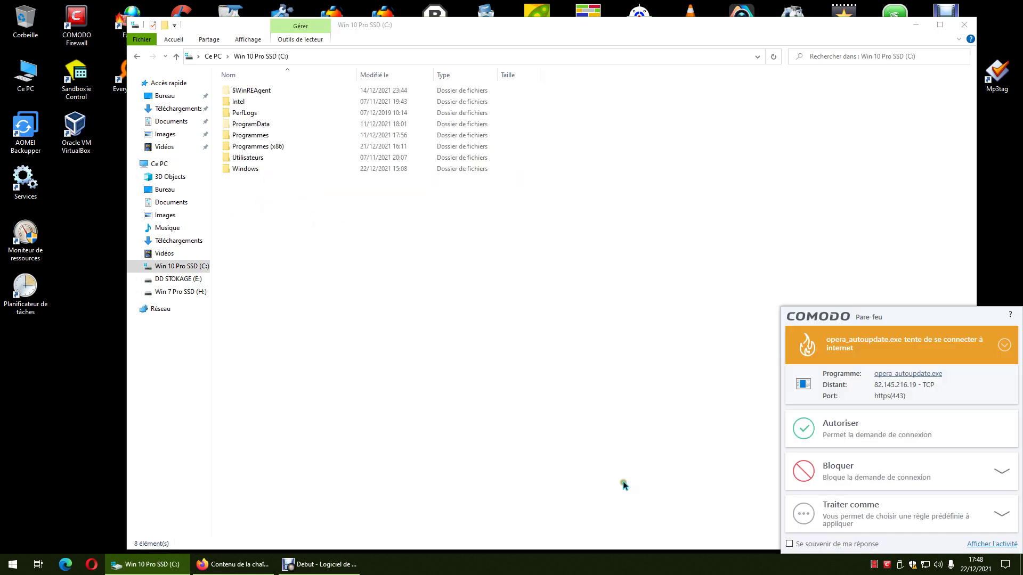
{"action": "left_click", "coordinate": [828, 475]}
{"action": "left_click", "coordinate": [837, 457]}
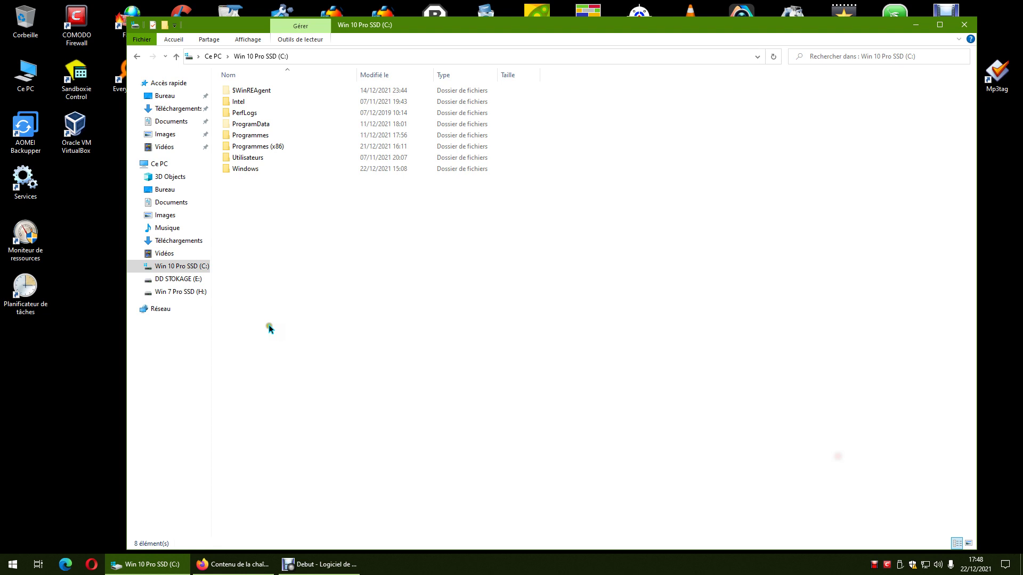
Open the Opera Stable folder under the user profile's AppData\Roaming\Opera Software path
{"action": "double_click", "coordinate": [257, 158]}
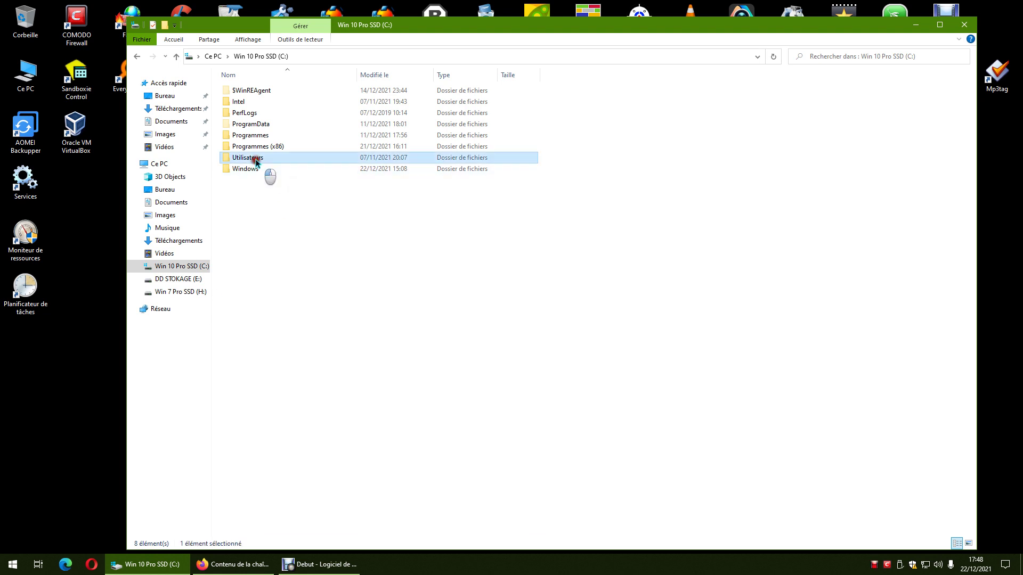
{"action": "double_click", "coordinate": [255, 113]}
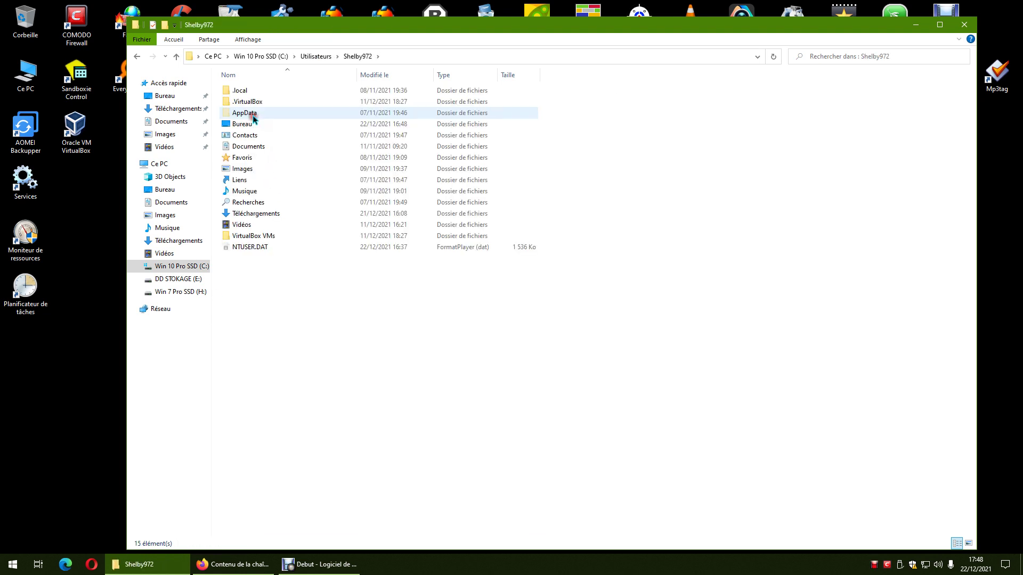
{"action": "double_click", "coordinate": [255, 114]}
{"action": "double_click", "coordinate": [253, 112]}
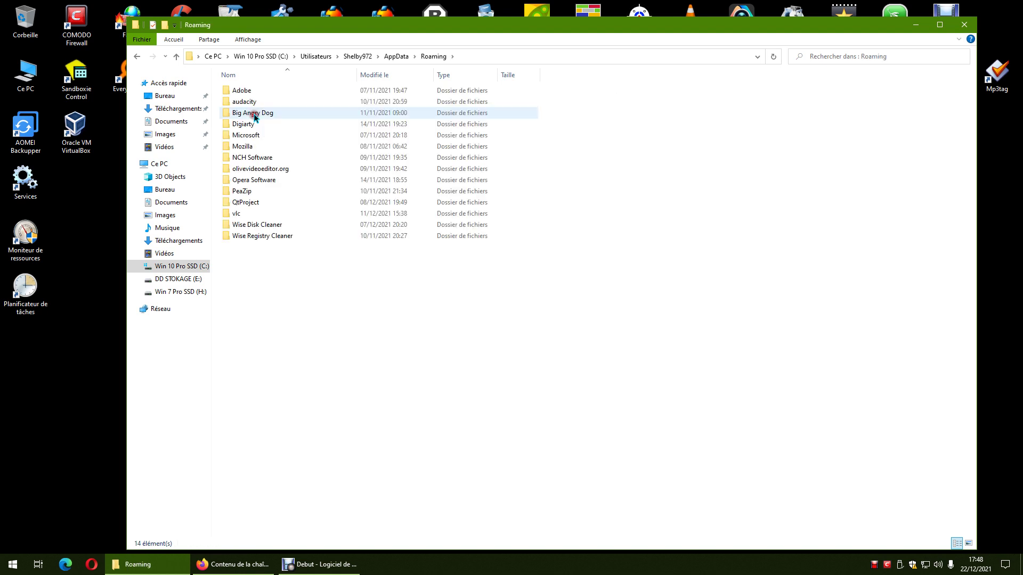
{"action": "double_click", "coordinate": [261, 183]}
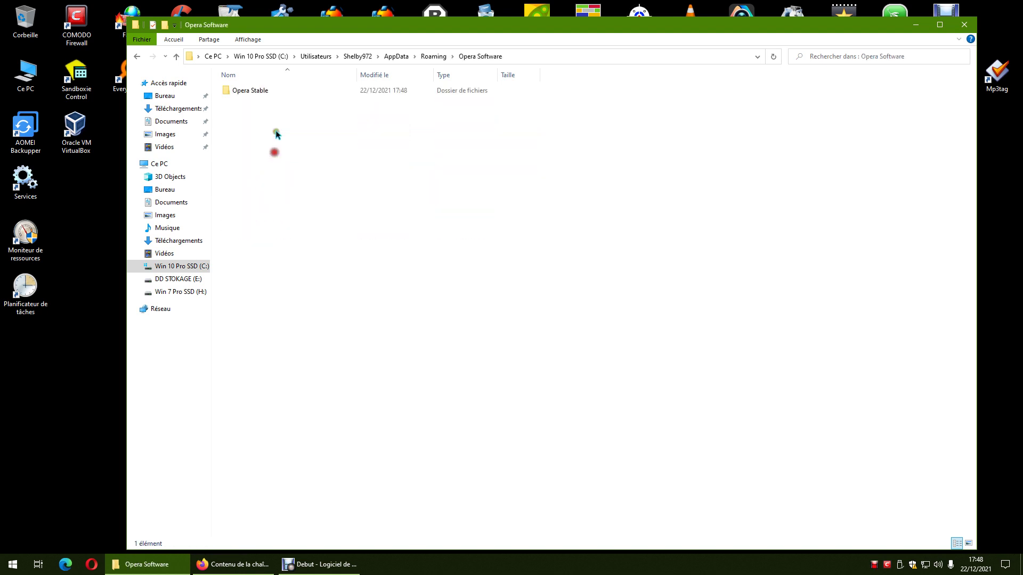
{"action": "double_click", "coordinate": [258, 92]}
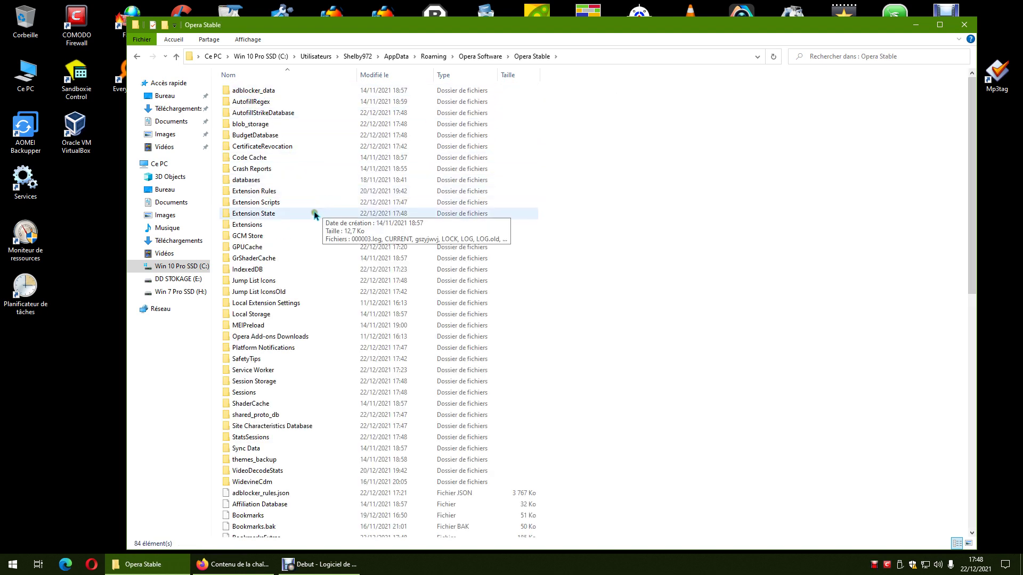
Examine the contents of Extensions\kbmoiomgmchbpihhdpabemajcbjpcijk\1.0.0.1_0 down to its _metadata folder
{"action": "left_click", "coordinate": [258, 226]}
{"action": "double_click", "coordinate": [258, 226]}
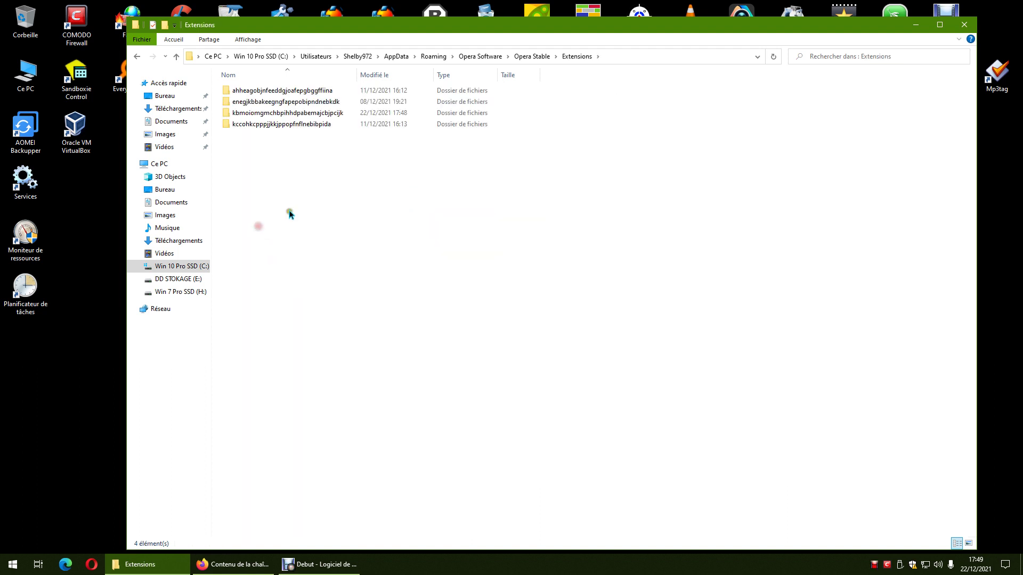
{"action": "double_click", "coordinate": [267, 114]}
{"action": "double_click", "coordinate": [244, 91]}
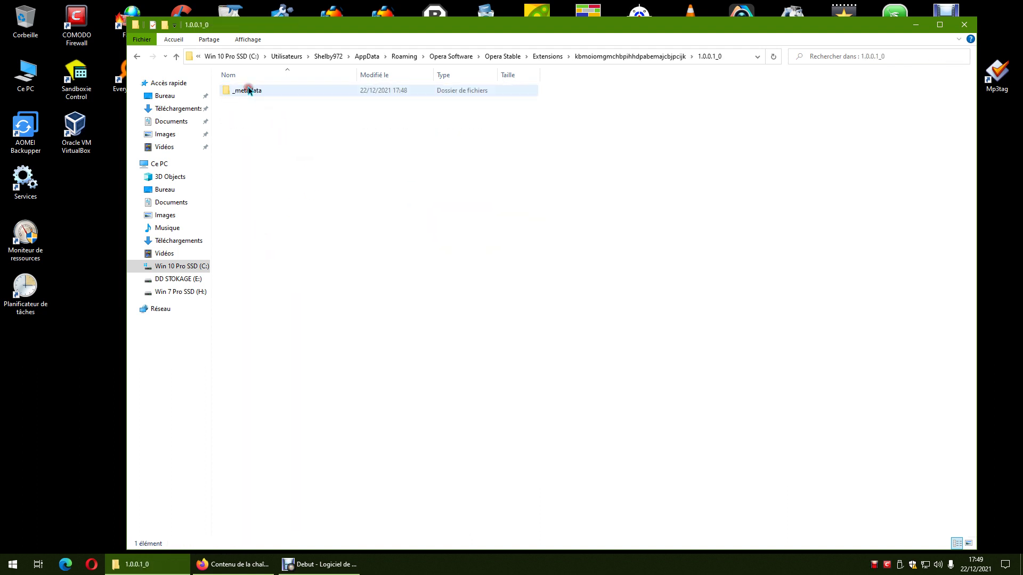
{"action": "double_click", "coordinate": [246, 92]}
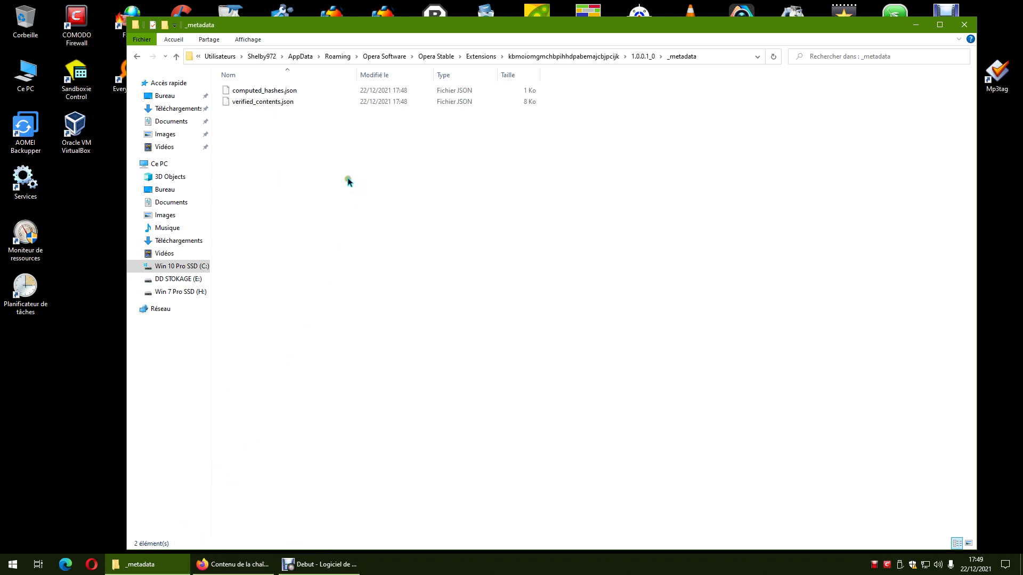
Minimize File Explorer and open the protected folders list of the ransomware protection in Windows Security, authorizing the access
{"action": "left_click", "coordinate": [920, 25]}
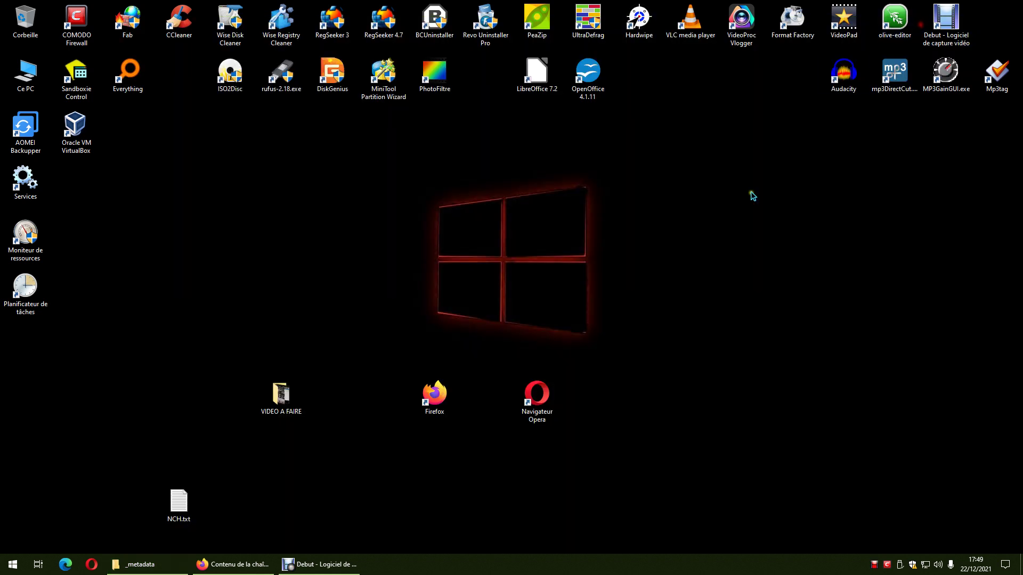
{"action": "left_click", "coordinate": [913, 566]}
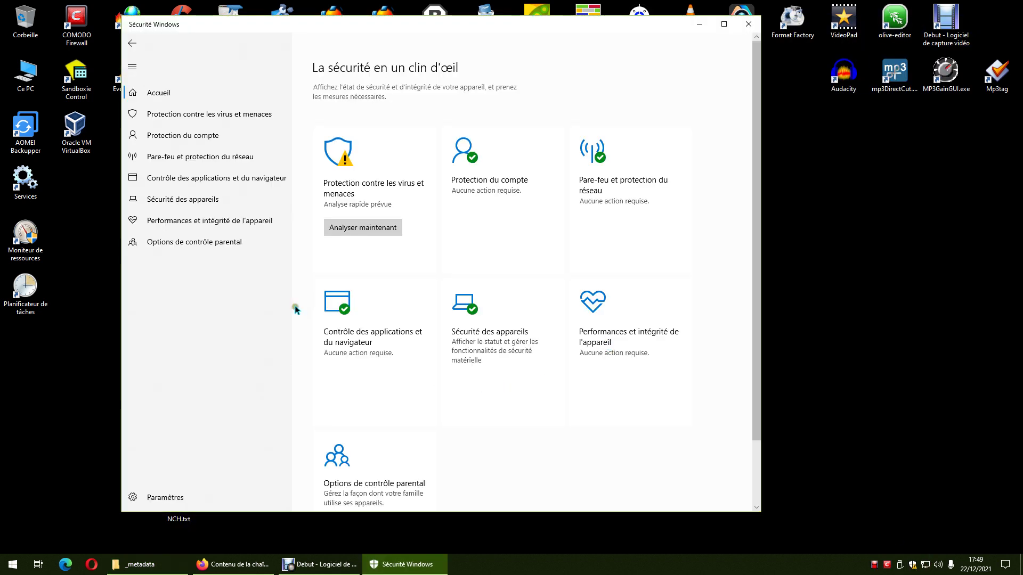
{"action": "left_click", "coordinate": [211, 242]}
{"action": "left_click", "coordinate": [248, 115]}
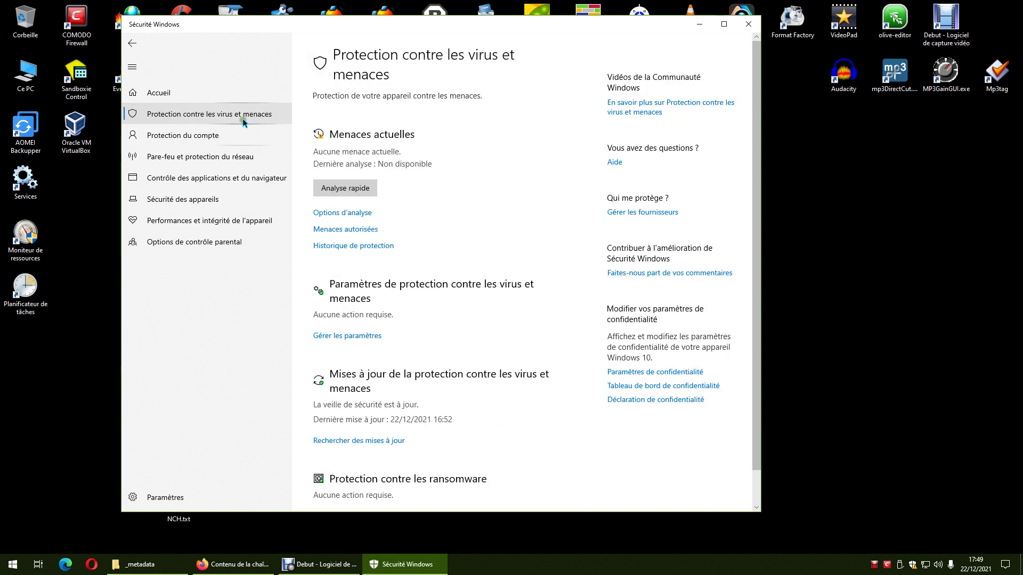
{"action": "scroll", "coordinate": [330, 328], "scroll_direction": "down", "scroll_amount": 1}
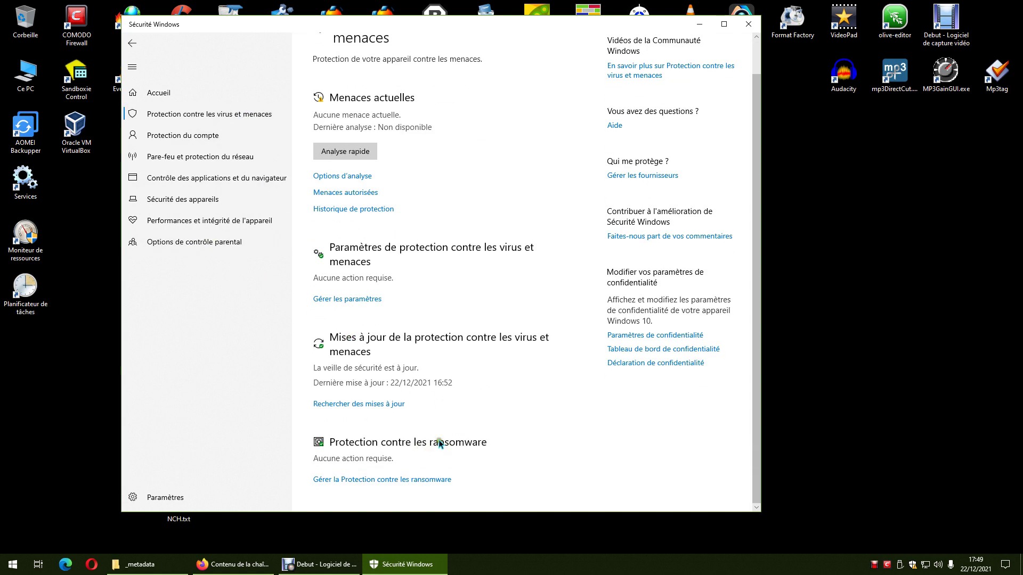
{"action": "left_click", "coordinate": [424, 481]}
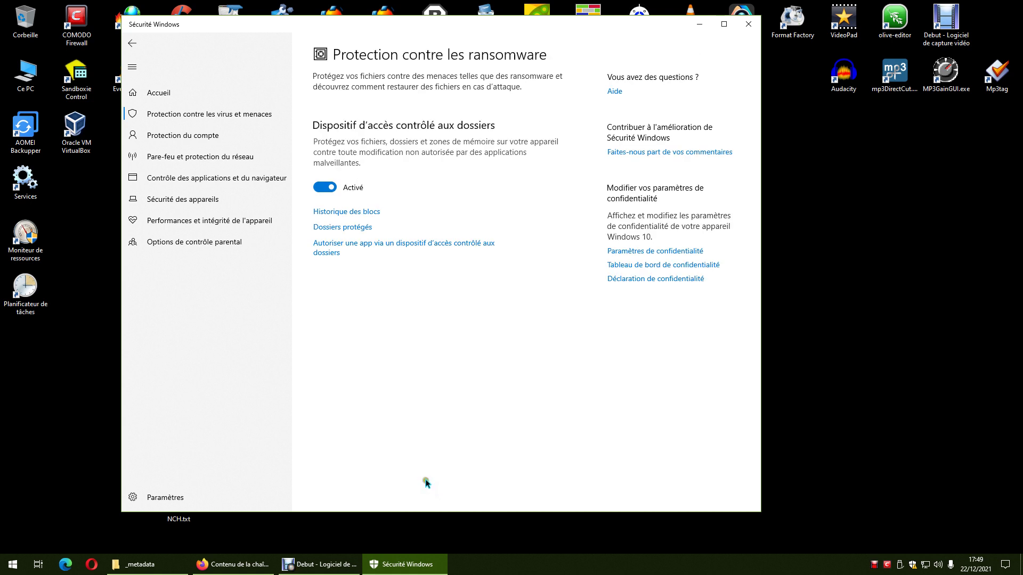
{"action": "left_click", "coordinate": [350, 228]}
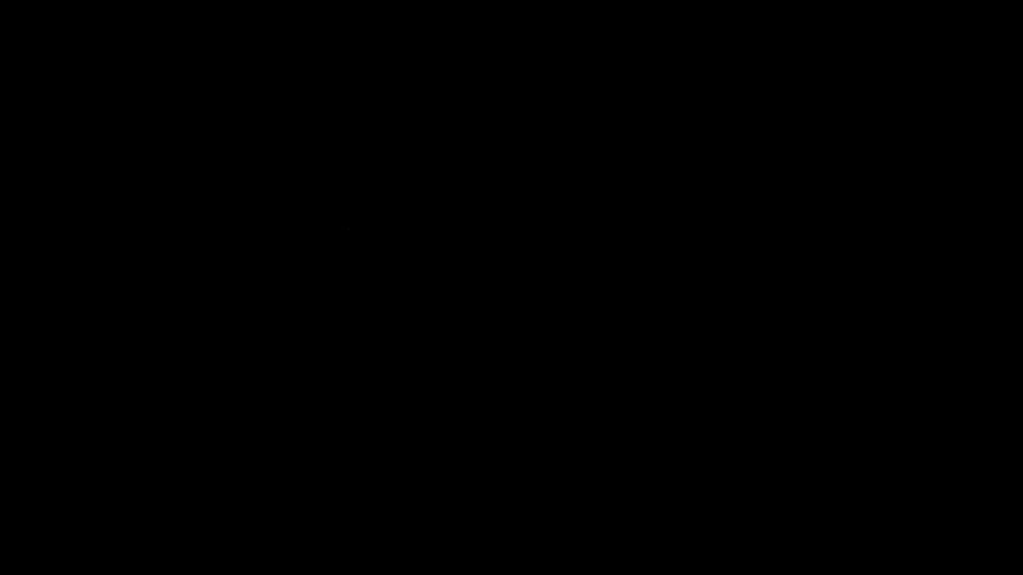
{"action": "left_click", "coordinate": [436, 346]}
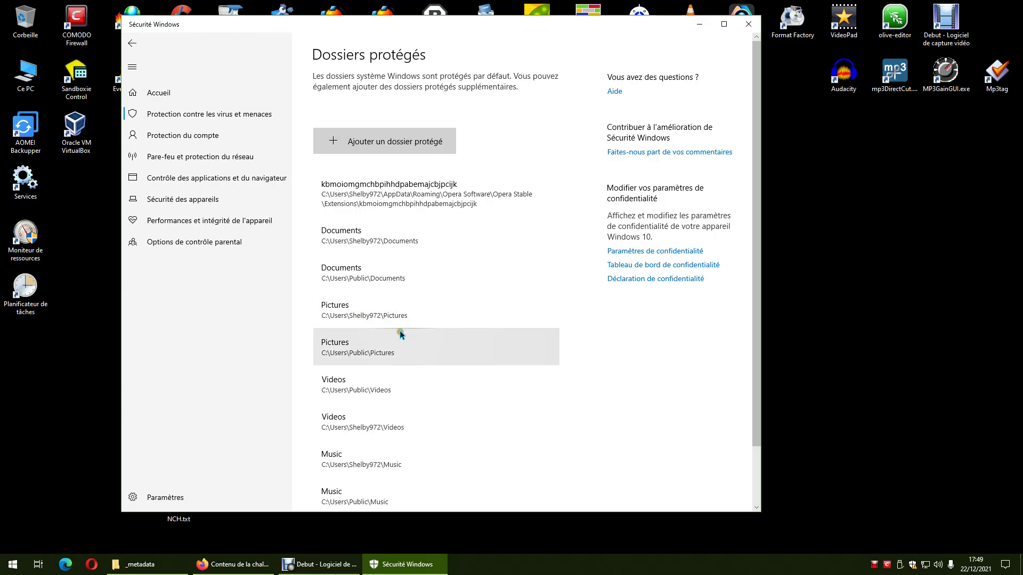
Remove the kbmoiomgmchbpihhdpabemajcbjpcijk folder from the protected folders and confirm the removal
{"action": "left_click", "coordinate": [452, 198]}
{"action": "left_click", "coordinate": [512, 228]}
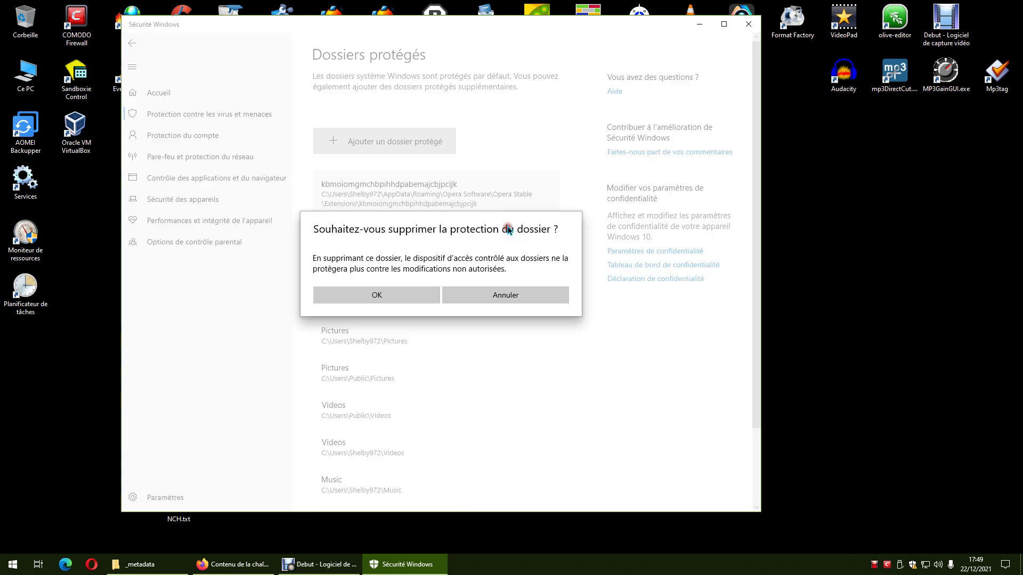
{"action": "left_click", "coordinate": [425, 297]}
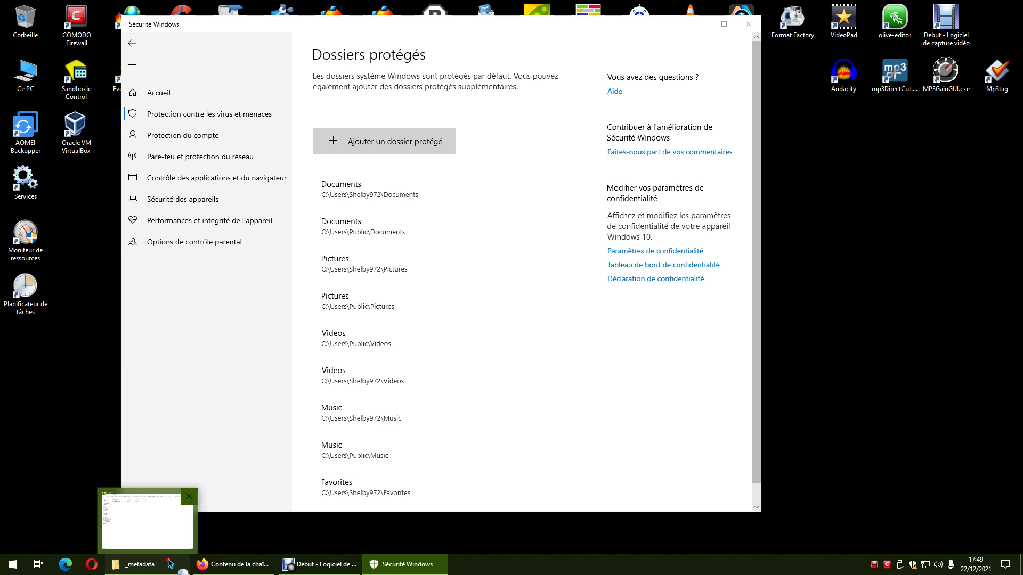
Switch back to File Explorer and delete the 1.0.0.1_0 subfolder from the kbmoiomgmchbpihhdpabemajcbjpcijk extension folder
{"action": "left_click", "coordinate": [152, 564]}
{"action": "key", "text": "alt+Left"}
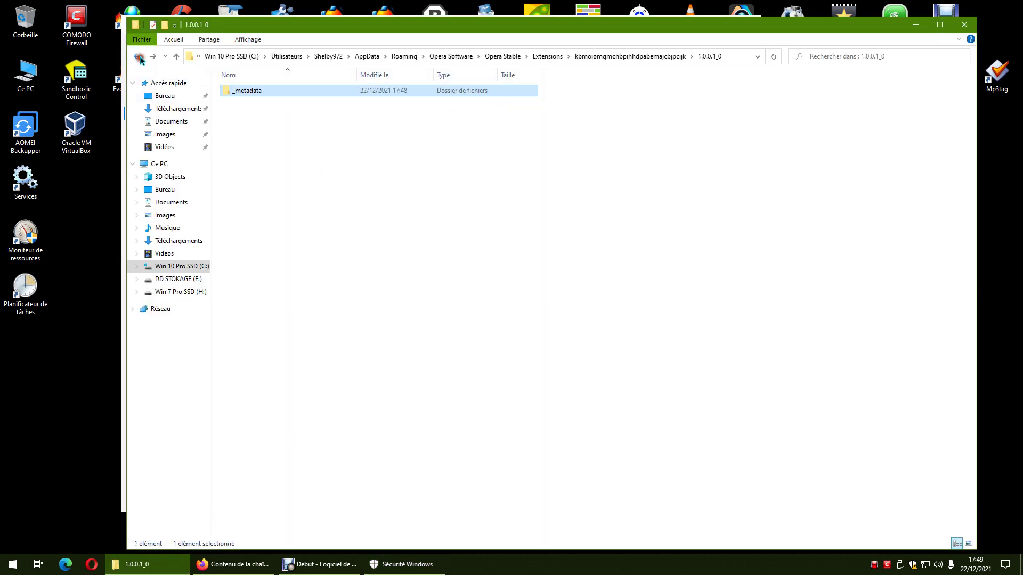
{"action": "left_click", "coordinate": [137, 57]}
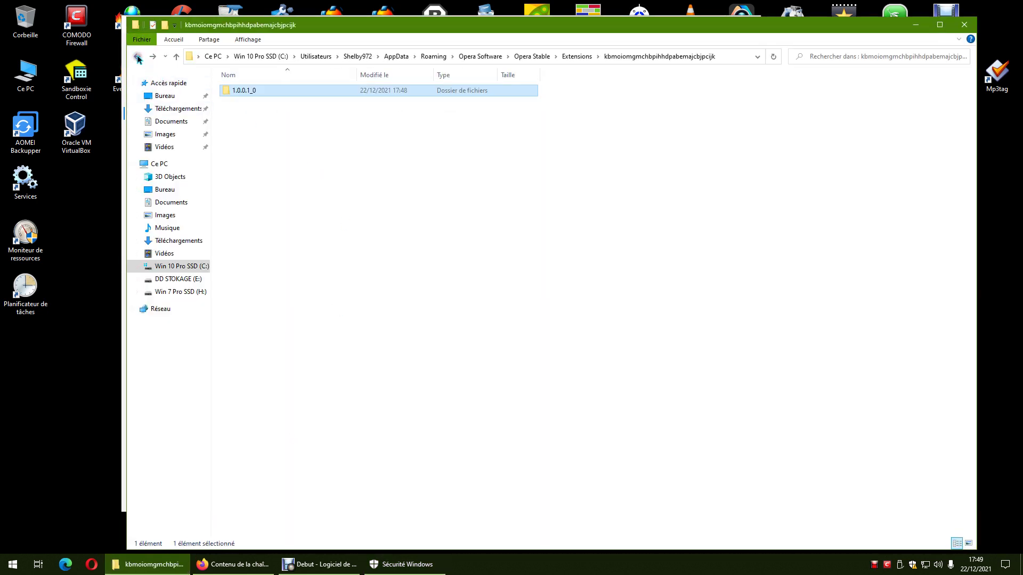
{"action": "left_click", "coordinate": [138, 57]}
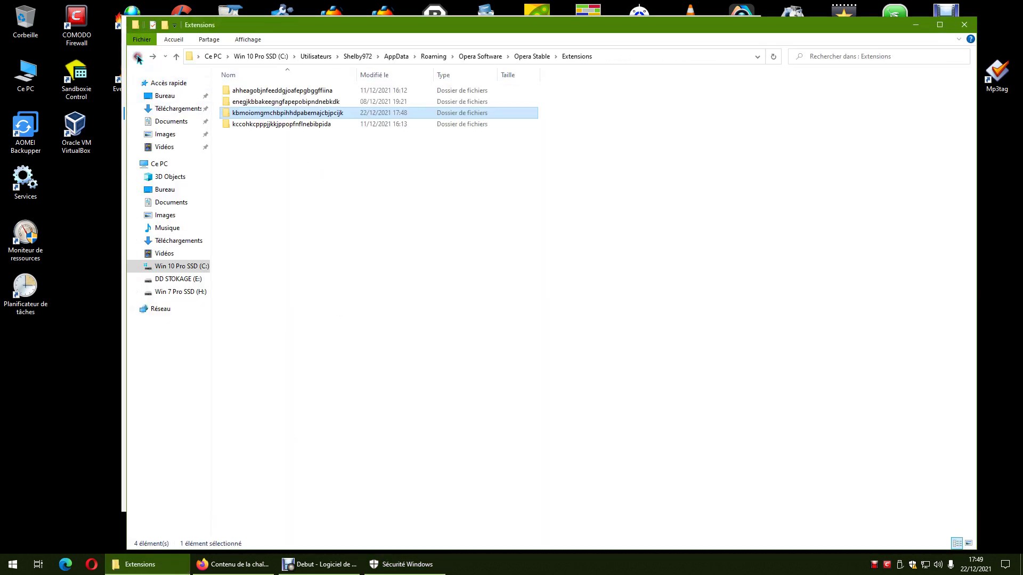
{"action": "double_click", "coordinate": [252, 113]}
{"action": "left_click", "coordinate": [250, 95]}
{"action": "right_click", "coordinate": [249, 94]}
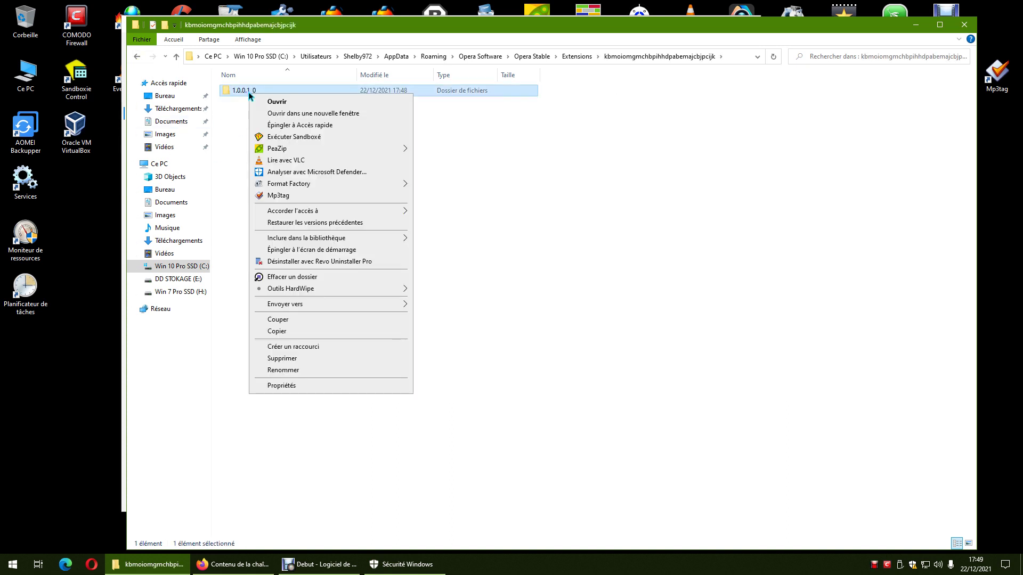
{"action": "left_click", "coordinate": [284, 358]}
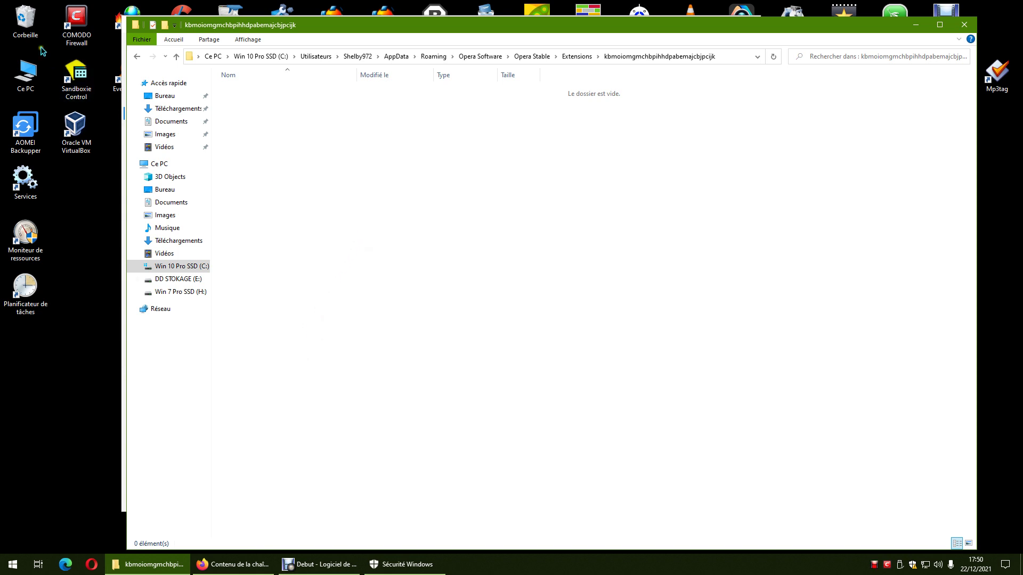
Empty the Recycle Bin to permanently delete the 1.0.0.1_0 folder, and close File Explorer
{"action": "left_click", "coordinate": [25, 25]}
{"action": "right_click", "coordinate": [25, 26]}
{"action": "left_click", "coordinate": [55, 52]}
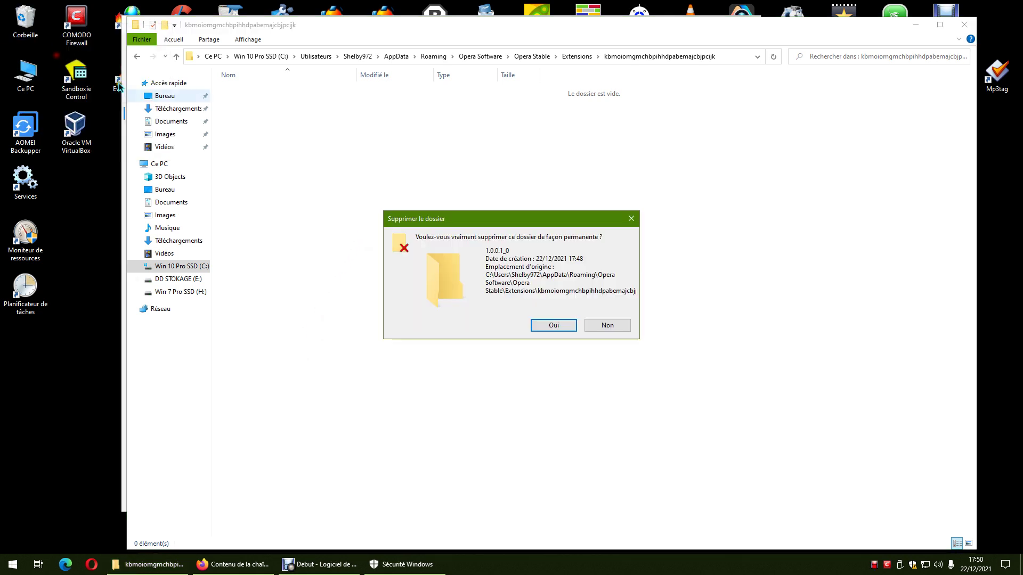
{"action": "left_click", "coordinate": [548, 325]}
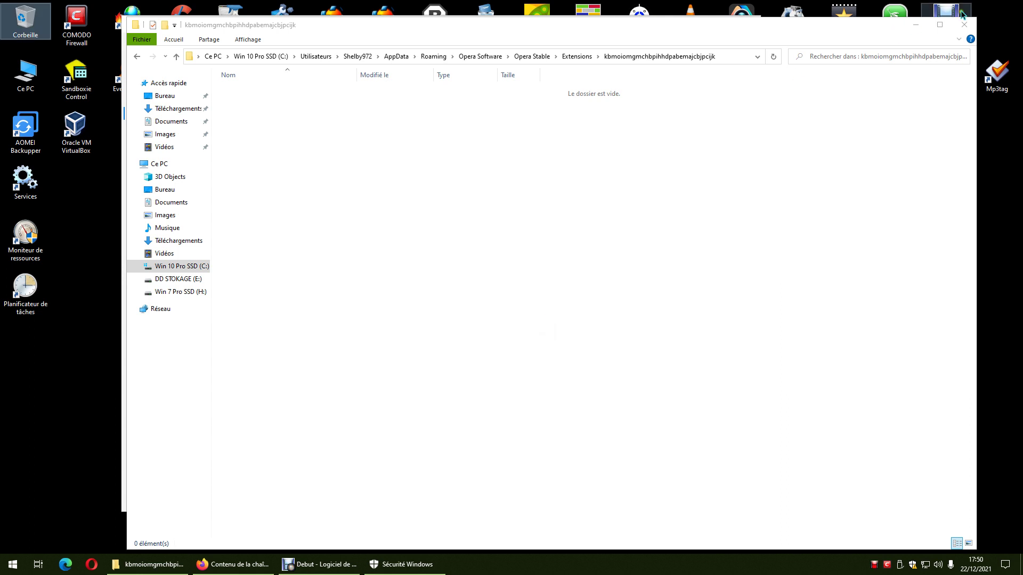
{"action": "left_click", "coordinate": [964, 25]}
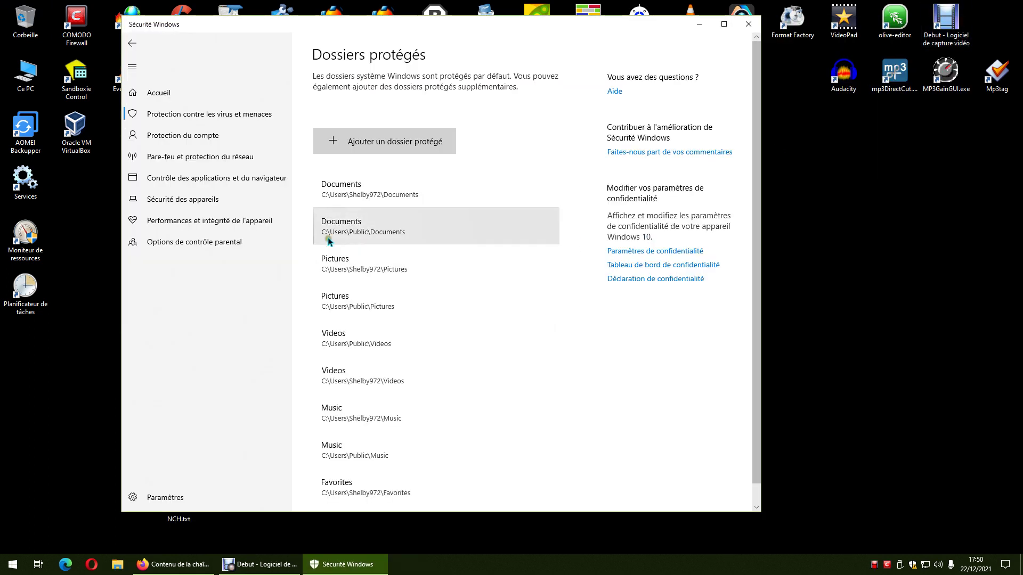
Add the kbmoiomgmchbpihhdpabemajcbjpcijk folder from Opera Stable\Extensions to the protected folders again
{"action": "left_click", "coordinate": [385, 143]}
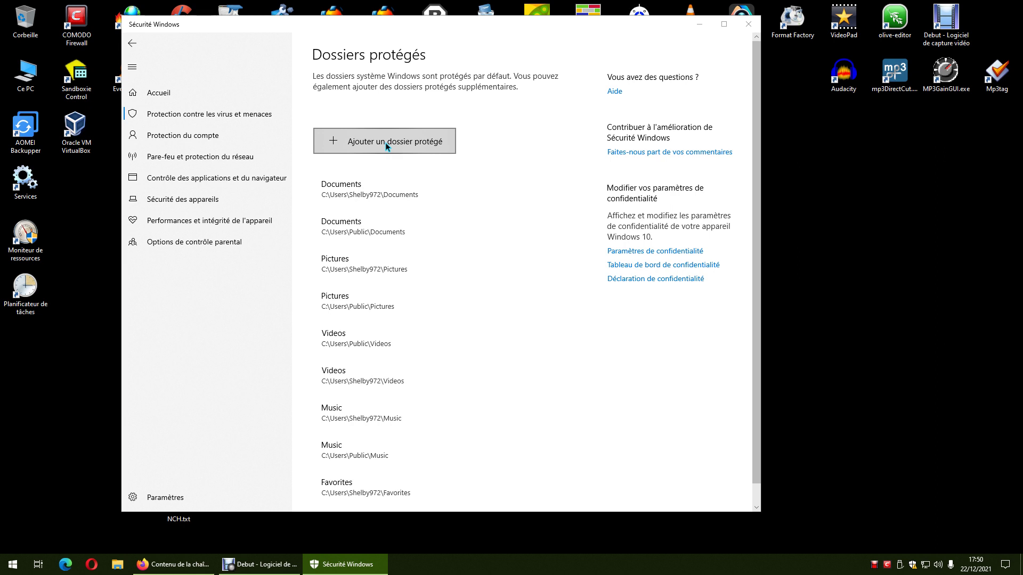
{"action": "left_click", "coordinate": [302, 116]}
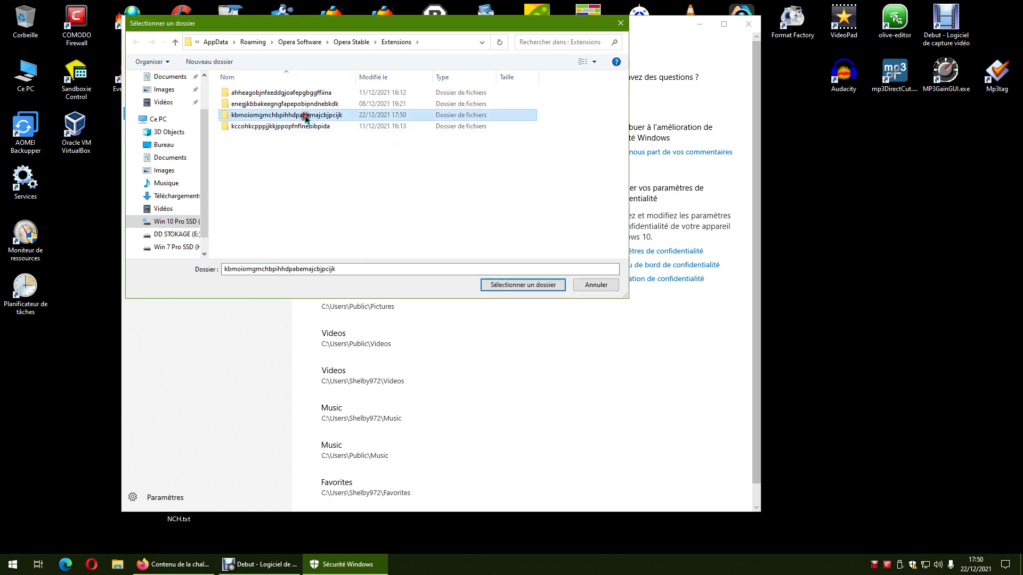
{"action": "left_click", "coordinate": [498, 286]}
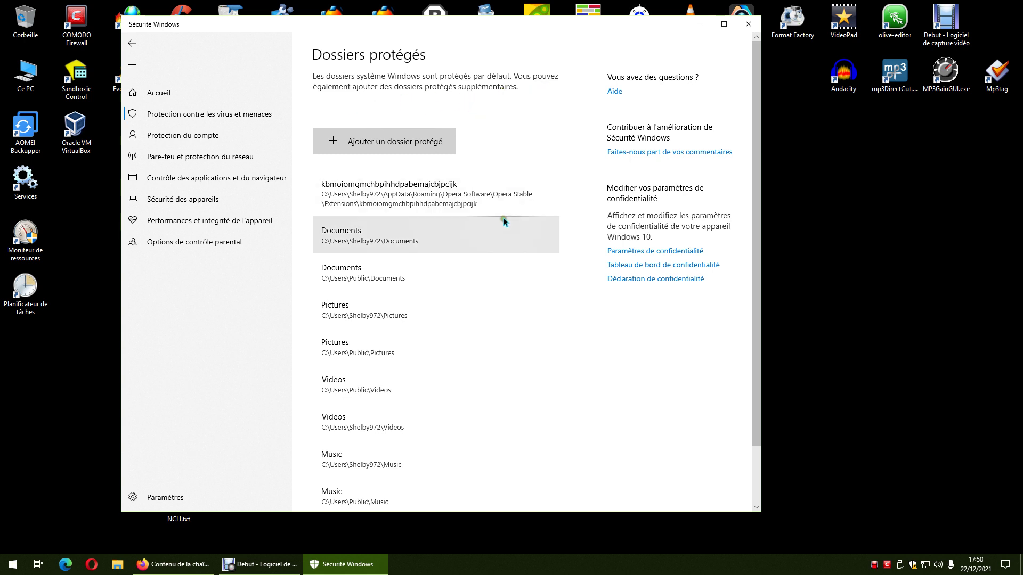
{"action": "scroll", "coordinate": [502, 222], "scroll_direction": "down", "scroll_amount": 2}
{"action": "scroll", "coordinate": [507, 247], "scroll_direction": "up", "scroll_amount": 2}
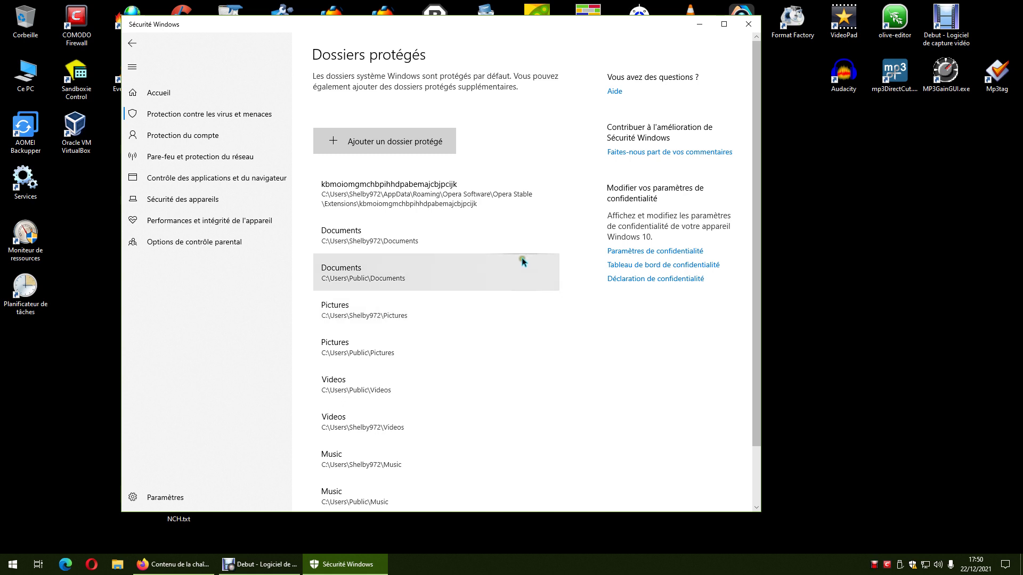
Close Windows Security and refresh the desktop several times
{"action": "left_click", "coordinate": [750, 26]}
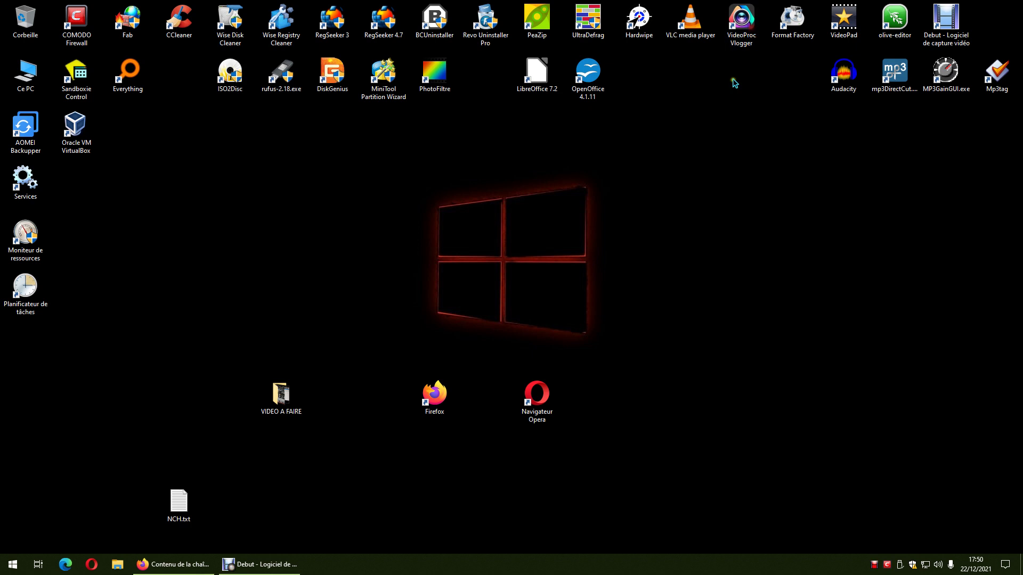
{"action": "right_click", "coordinate": [394, 194]}
{"action": "left_click", "coordinate": [437, 228]}
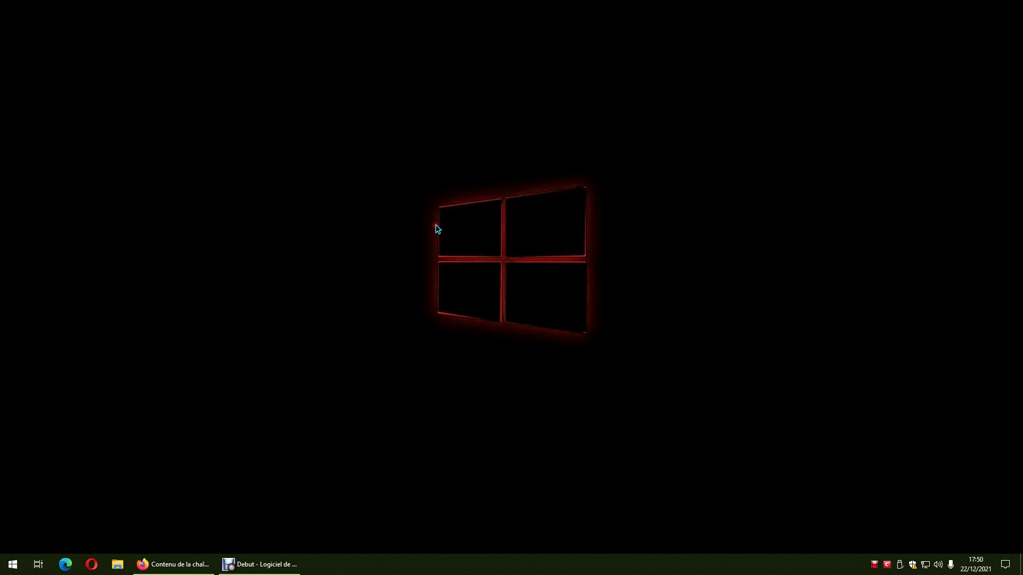
{"action": "right_click", "coordinate": [374, 212]}
{"action": "left_click", "coordinate": [416, 244]}
{"action": "right_click", "coordinate": [381, 228]}
{"action": "left_click", "coordinate": [422, 259]}
{"action": "right_click", "coordinate": [402, 247]}
{"action": "left_click", "coordinate": [436, 277]}
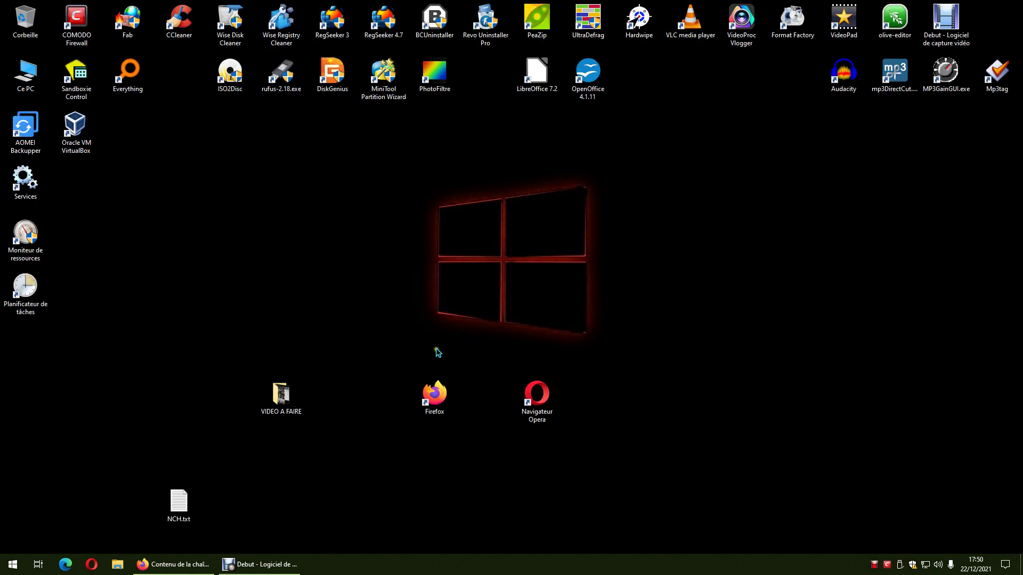
Launch the Opera browser from the desktop, let it load its start page, and close it again
{"action": "left_click", "coordinate": [528, 399]}
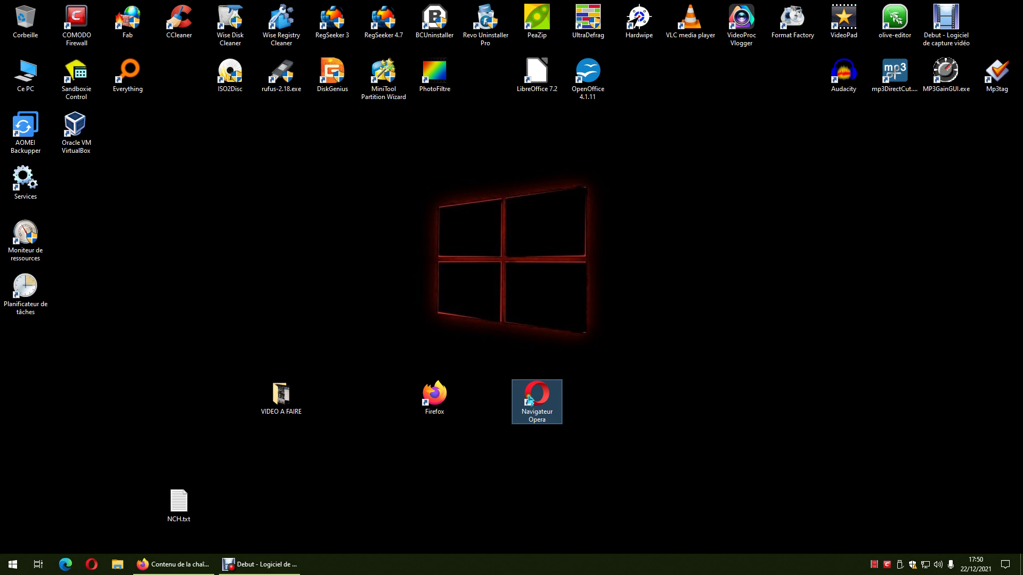
{"action": "double_click", "coordinate": [529, 399]}
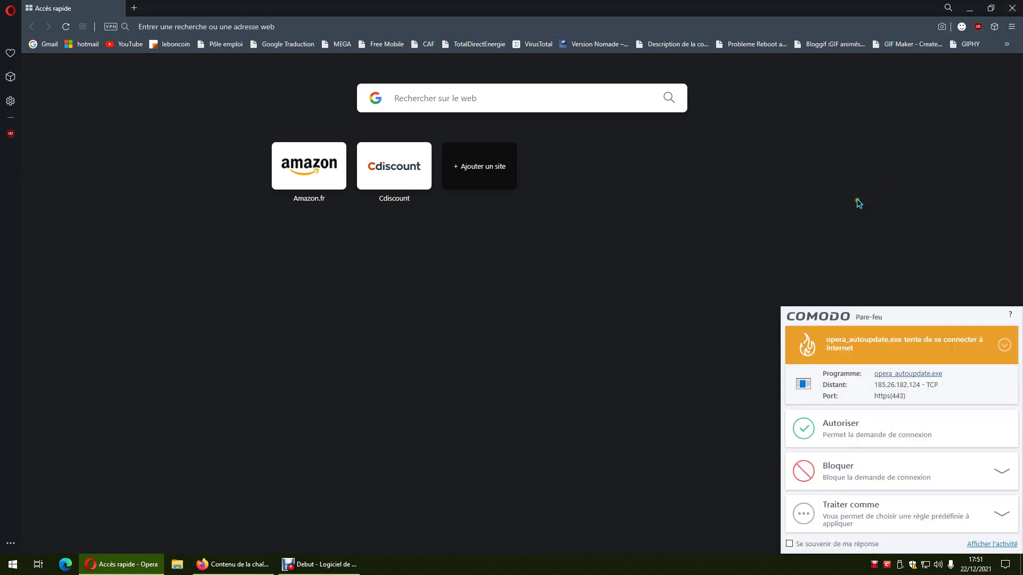
{"action": "left_click", "coordinate": [1012, 9]}
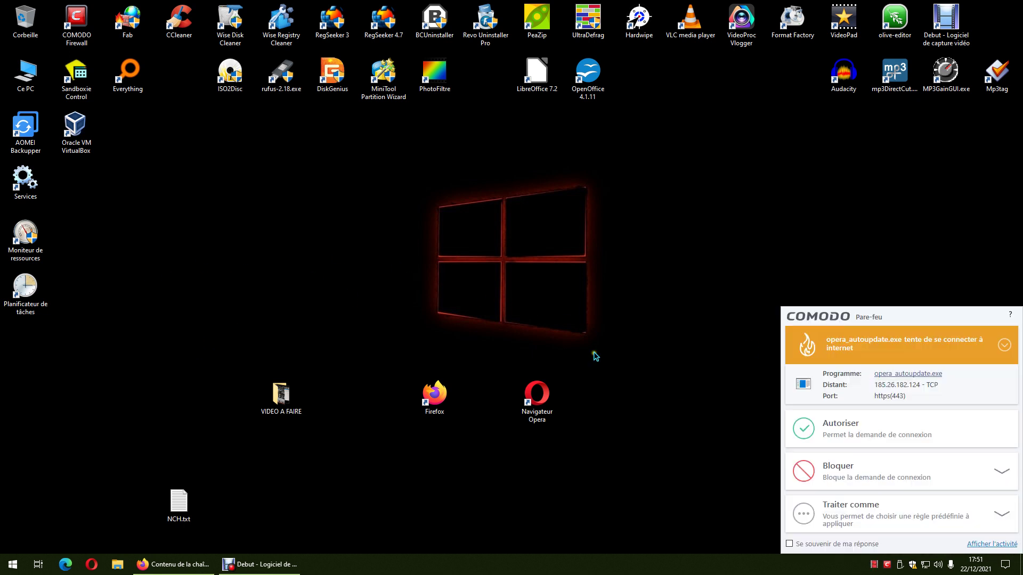
Open Task Scheduler and examine the triggers of the Opera scheduled task
{"action": "left_click", "coordinate": [27, 288]}
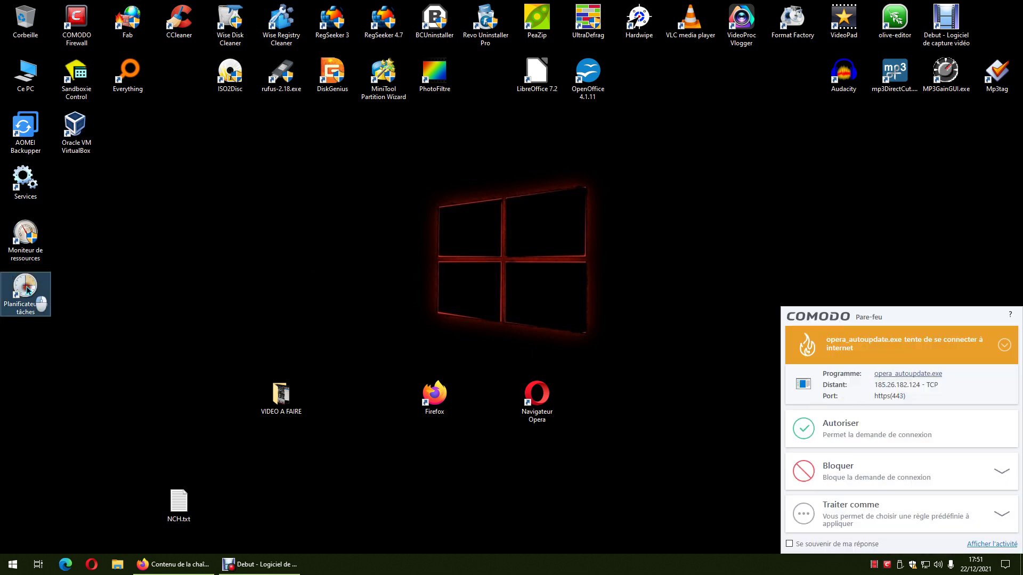
{"action": "double_click", "coordinate": [27, 290]}
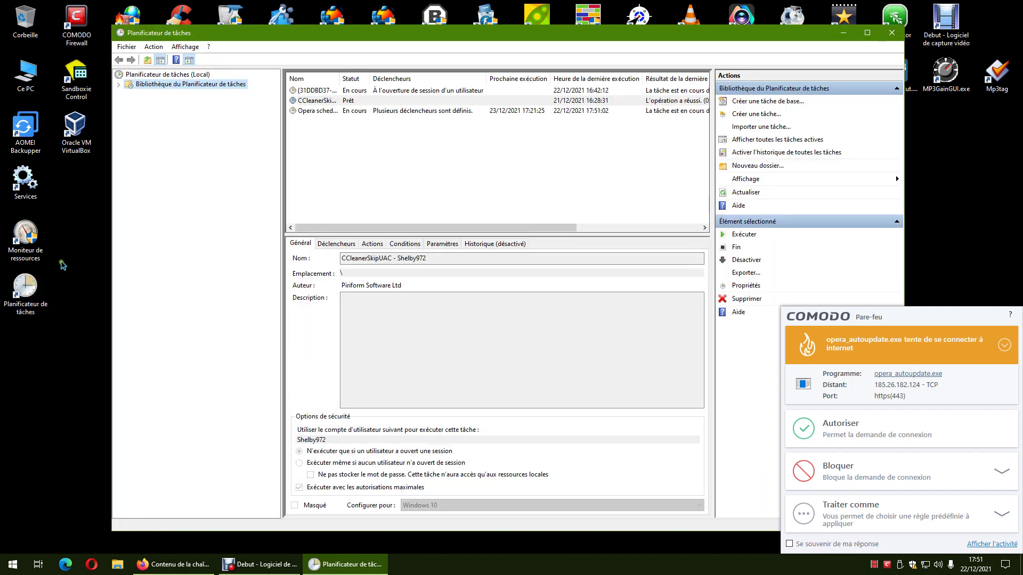
{"action": "left_click", "coordinate": [326, 111]}
{"action": "left_click", "coordinate": [344, 244]}
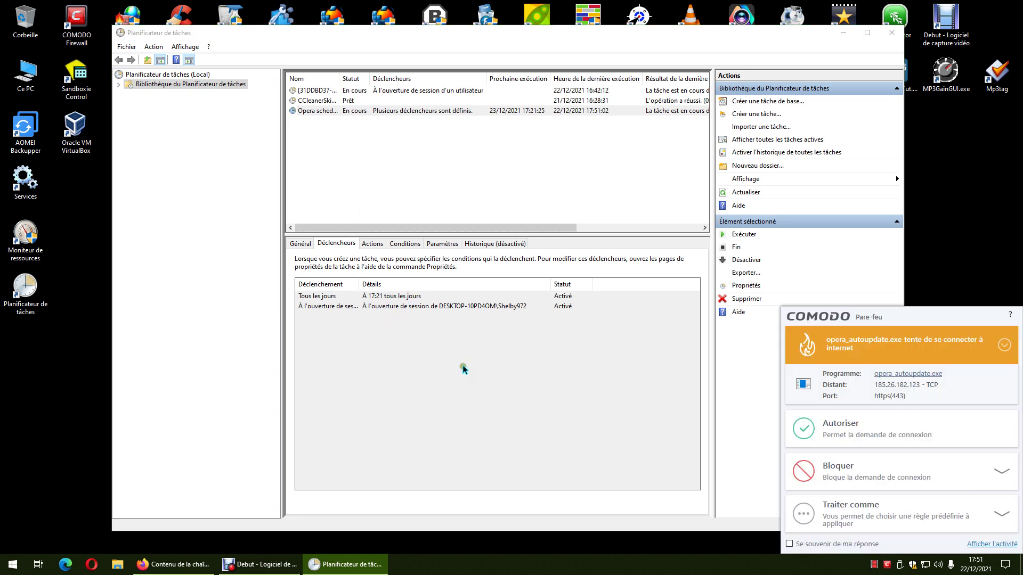
{"action": "left_click", "coordinate": [403, 298]}
{"action": "left_click", "coordinate": [394, 297]}
Block each opera_autoupdate.exe connection request in the COMODO firewall alerts and close Task Scheduler
{"action": "left_click", "coordinate": [821, 469]}
{"action": "left_click", "coordinate": [826, 459]}
{"action": "left_click", "coordinate": [832, 473]}
{"action": "left_click", "coordinate": [836, 455]}
{"action": "left_click", "coordinate": [828, 476]}
{"action": "left_click", "coordinate": [829, 457]}
{"action": "left_click", "coordinate": [891, 32]}
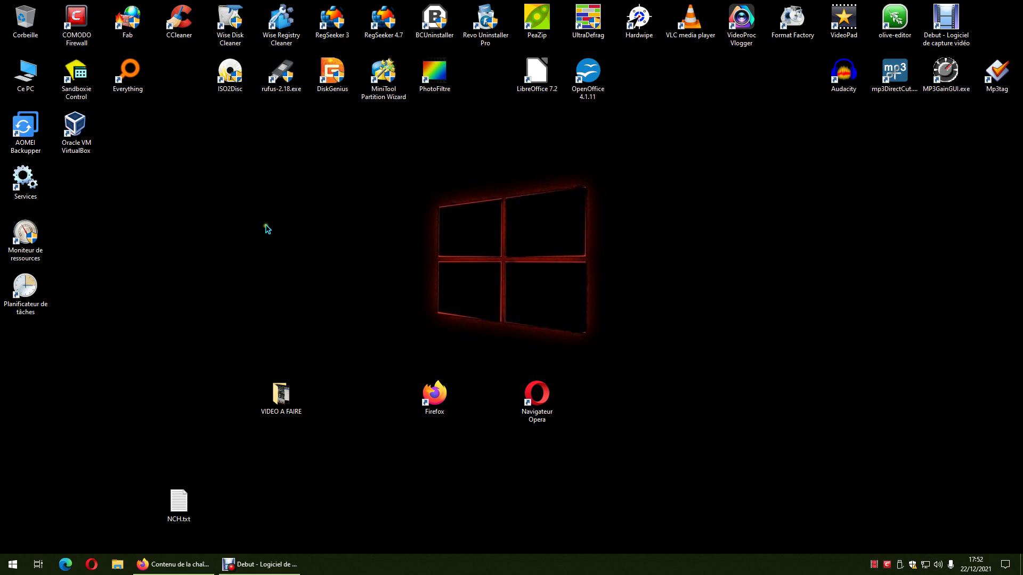
In File Explorer, open the user profile's AppData\Roaming\Opera Software\Opera Stable\Extensions folder on drive C
{"action": "double_click", "coordinate": [30, 90]}
{"action": "double_click", "coordinate": [265, 173]}
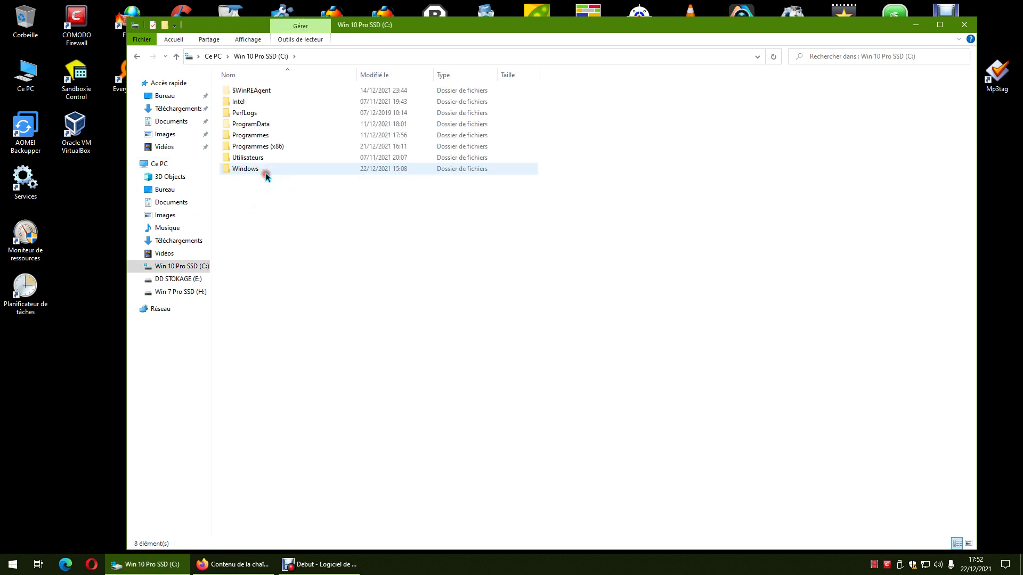
{"action": "double_click", "coordinate": [253, 158]}
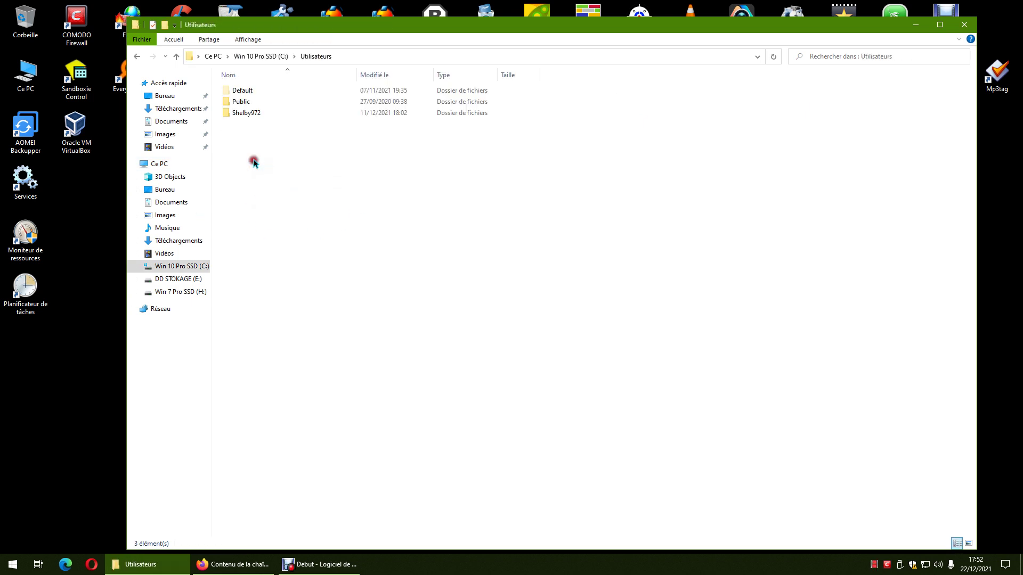
{"action": "double_click", "coordinate": [252, 113]}
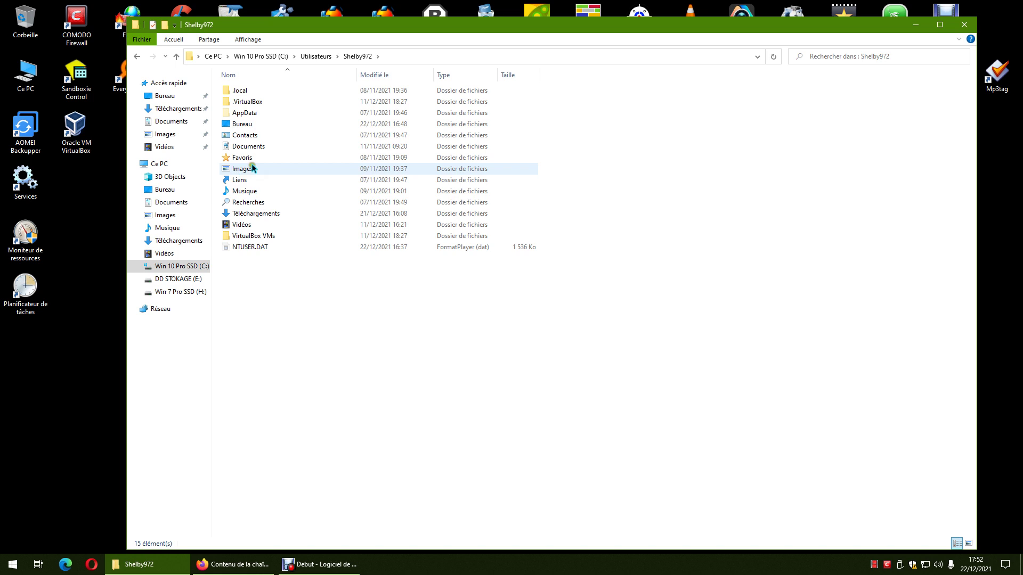
{"action": "double_click", "coordinate": [254, 113]}
{"action": "double_click", "coordinate": [254, 115]}
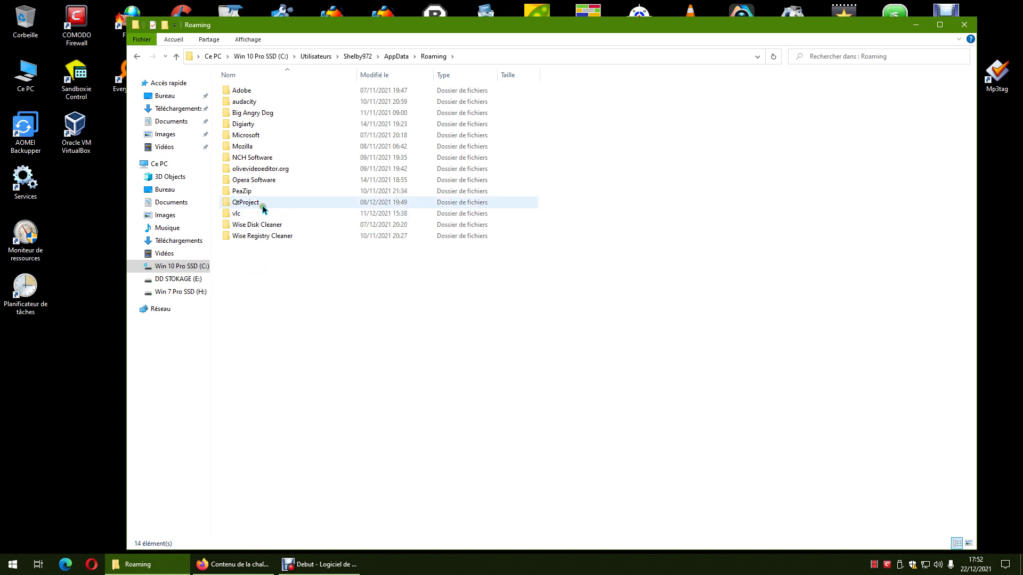
{"action": "left_click", "coordinate": [266, 181]}
{"action": "double_click", "coordinate": [265, 181]}
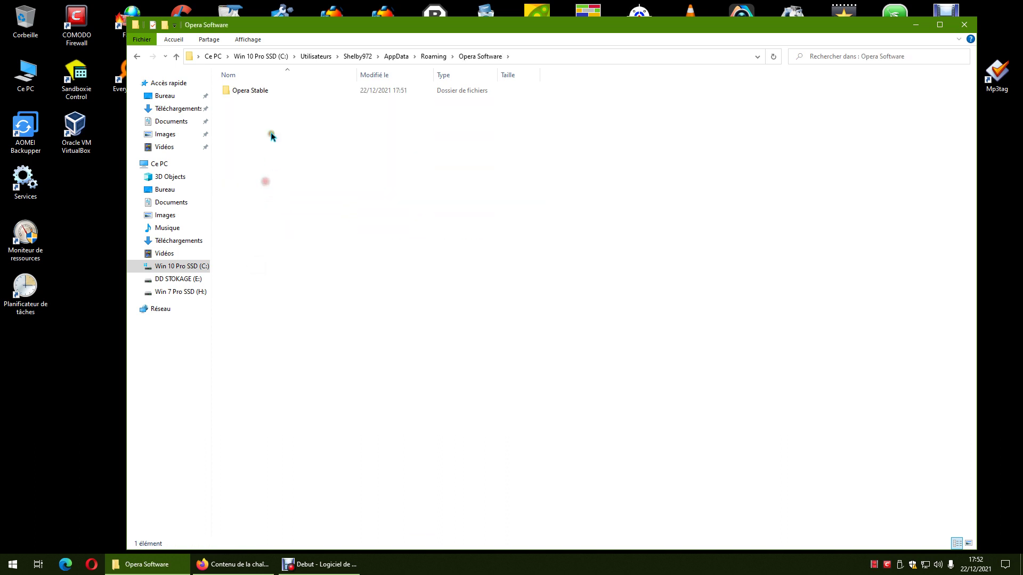
{"action": "double_click", "coordinate": [258, 92]}
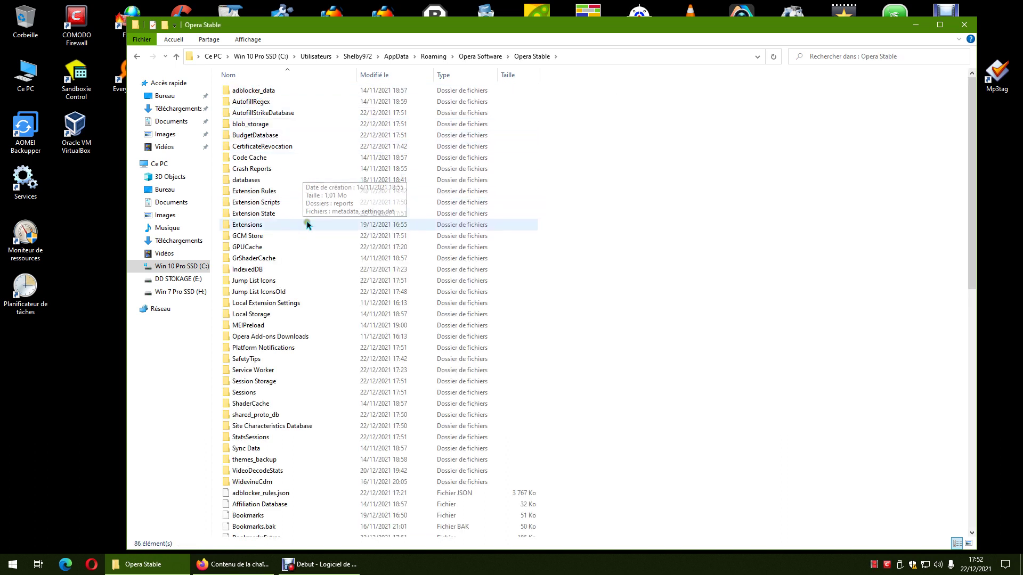
{"action": "double_click", "coordinate": [261, 225]}
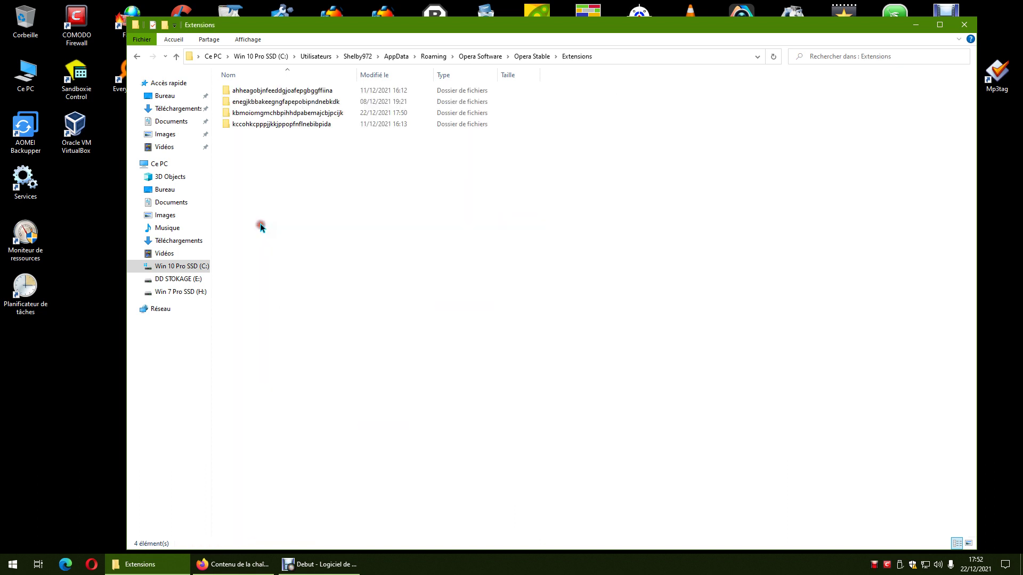
Examine the kbmoiomgmchbpihhdpabemajcbjpcijk folder's contents down to 1.0.0.1_0\_metadata, and return to the extension folder
{"action": "double_click", "coordinate": [254, 113]}
{"action": "left_click", "coordinate": [249, 90]}
{"action": "double_click", "coordinate": [249, 90]}
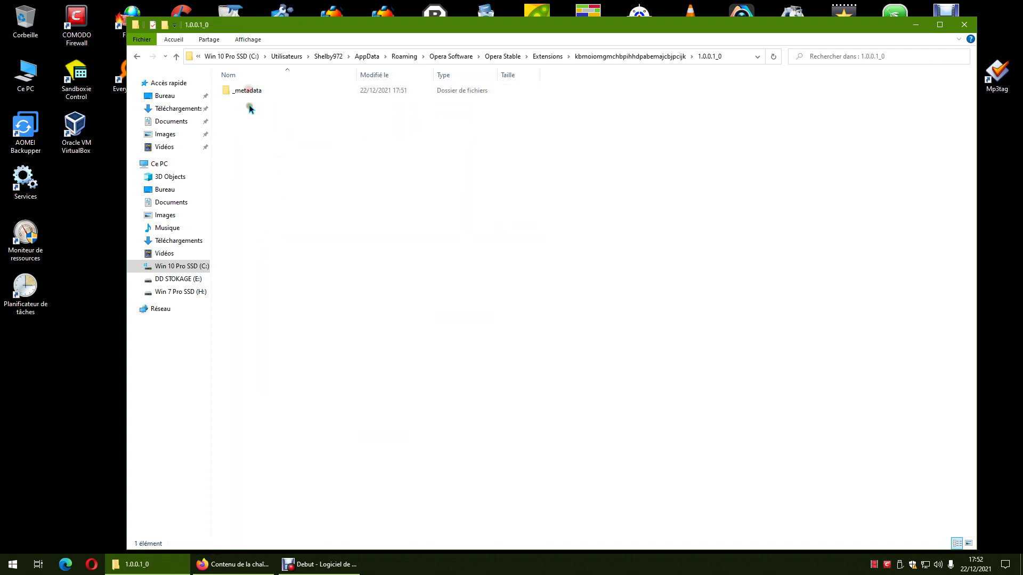
{"action": "double_click", "coordinate": [250, 92]}
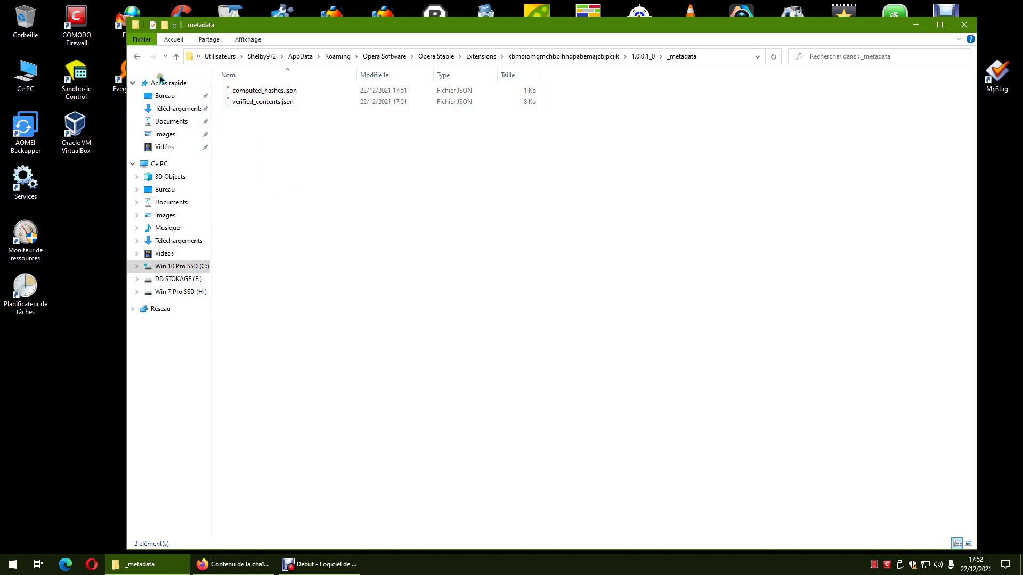
{"action": "left_click", "coordinate": [138, 57]}
{"action": "left_click", "coordinate": [139, 57]}
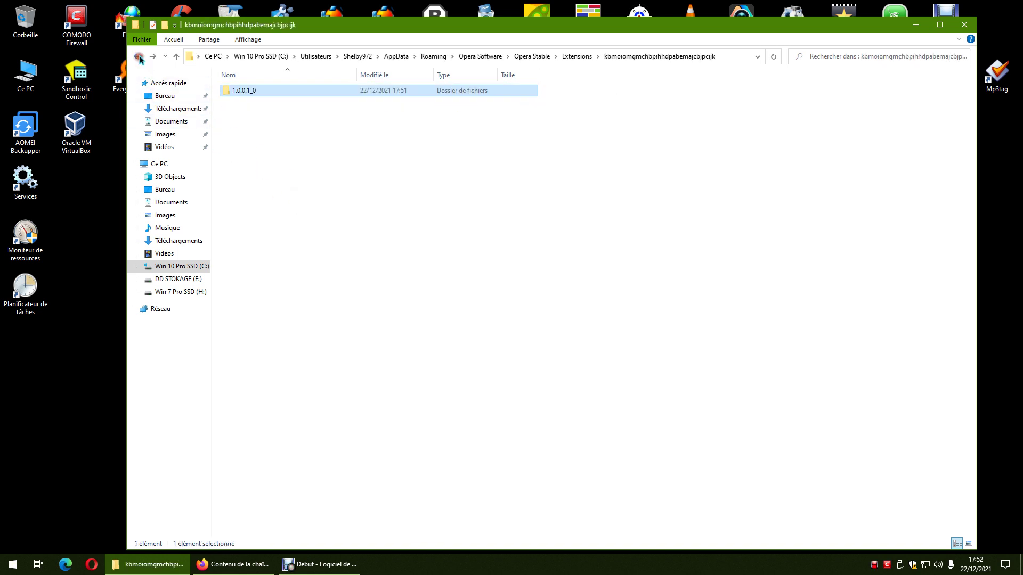
Delete the 1.0.0.1_0 subfolder, recheck the kbmoiomgmchbpihhdpabemajcbjpcijk folder's contents, and return to Extensions
{"action": "right_click", "coordinate": [251, 91]}
{"action": "left_click", "coordinate": [288, 355]}
{"action": "left_click", "coordinate": [136, 57]}
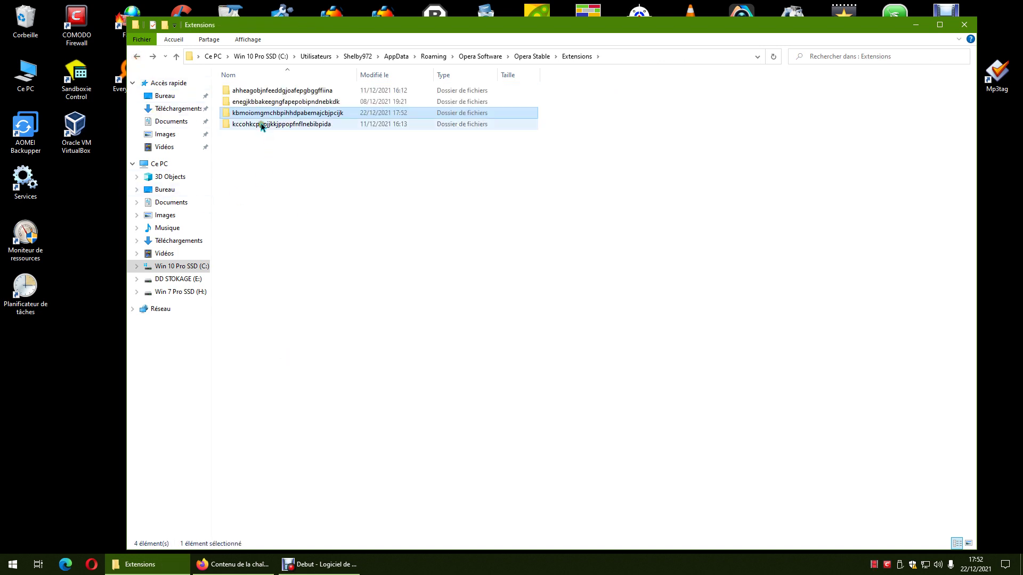
{"action": "left_click", "coordinate": [304, 178]}
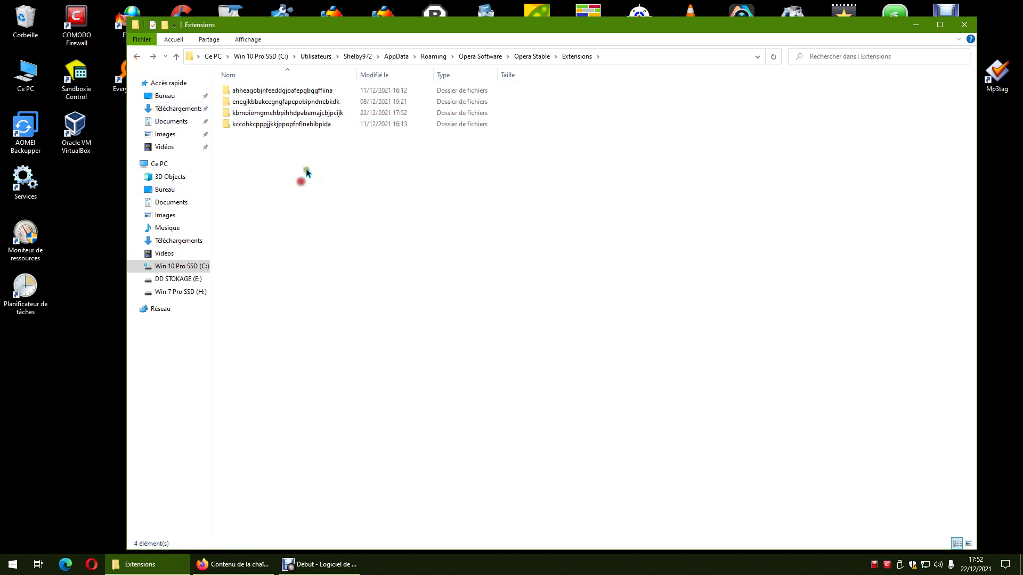
{"action": "double_click", "coordinate": [316, 118]}
{"action": "left_click", "coordinate": [137, 56]}
Empty the Recycle Bin, check the kbmoiomgmchbpihhdpabemajcbjpcijk folder once more, and close File Explorer
{"action": "right_click", "coordinate": [26, 24]}
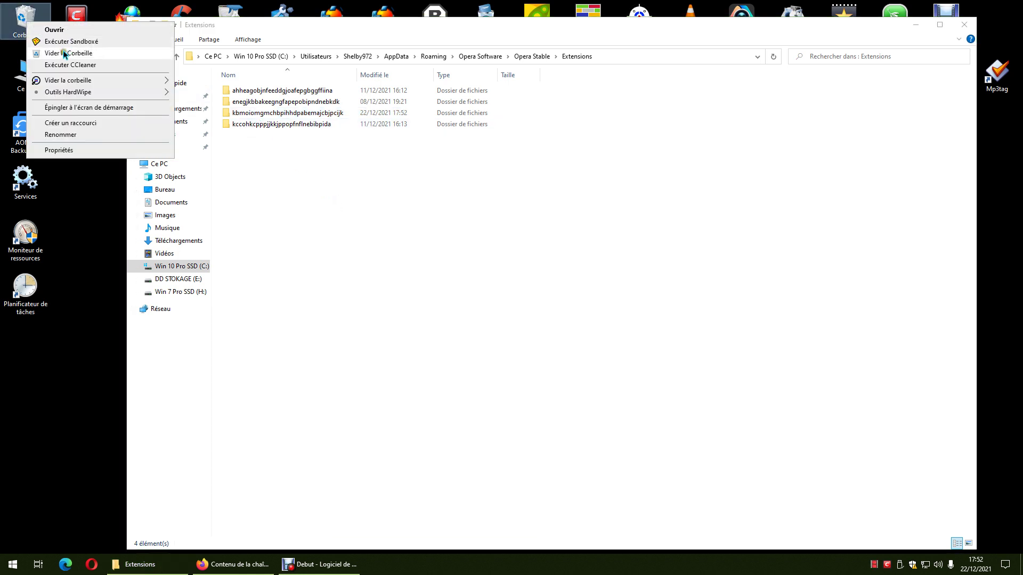
{"action": "left_click", "coordinate": [32, 53]}
{"action": "left_click", "coordinate": [551, 327]}
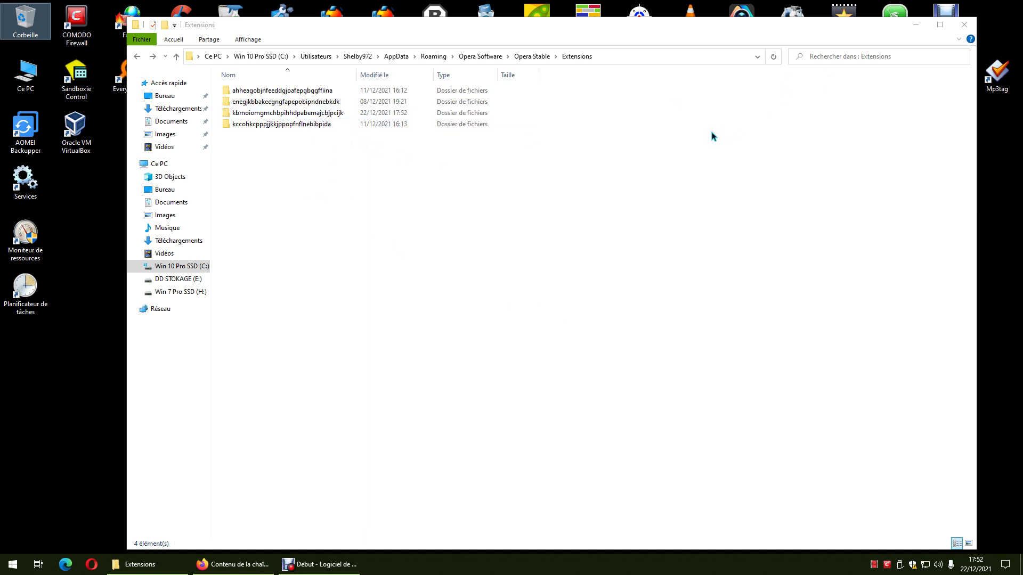
{"action": "double_click", "coordinate": [337, 113]}
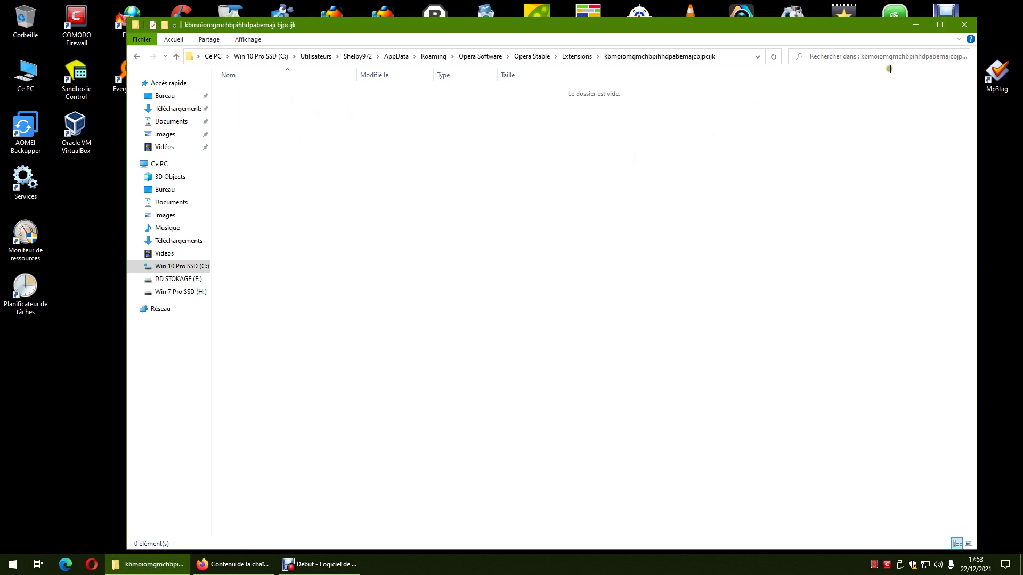
{"action": "left_click", "coordinate": [963, 25]}
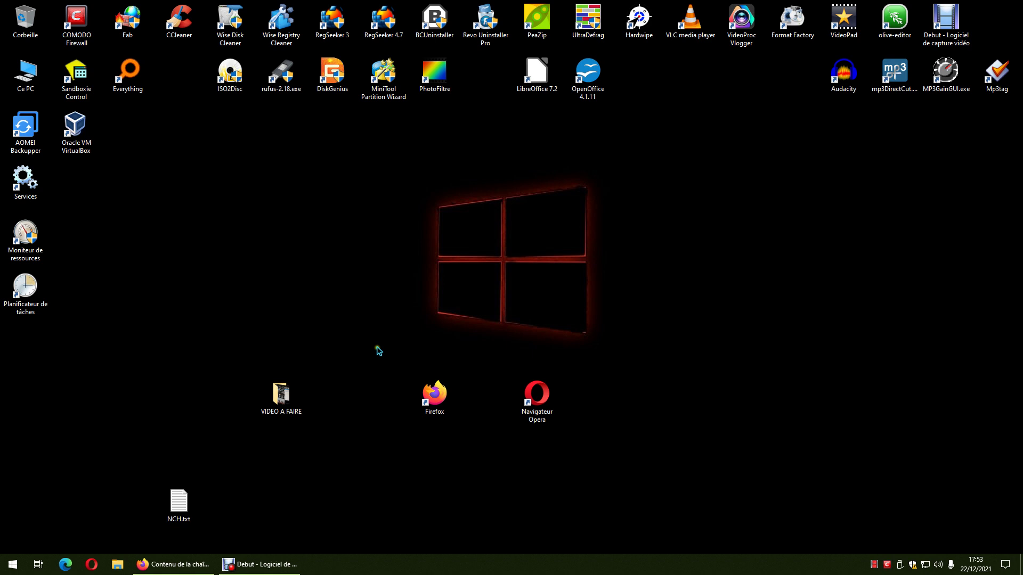
Review the protected folders list under ransomware protection in Windows Security for the kbmoiomgmchbpihhdpabemajcbjpcijk folder, and close the window
{"action": "left_click", "coordinate": [911, 568]}
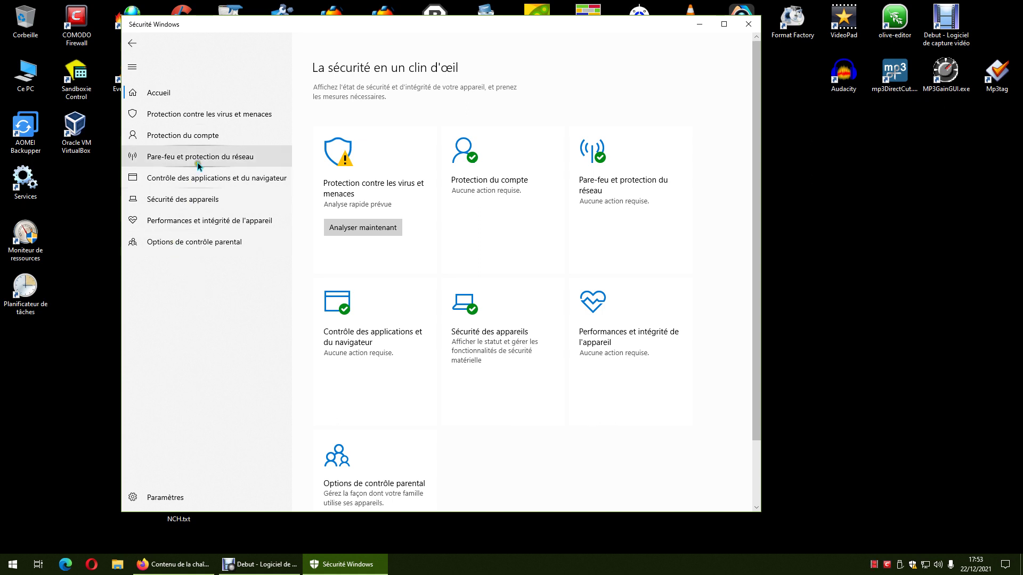
{"action": "left_click", "coordinate": [202, 114]}
{"action": "scroll", "coordinate": [394, 334], "scroll_direction": "down", "scroll_amount": 1}
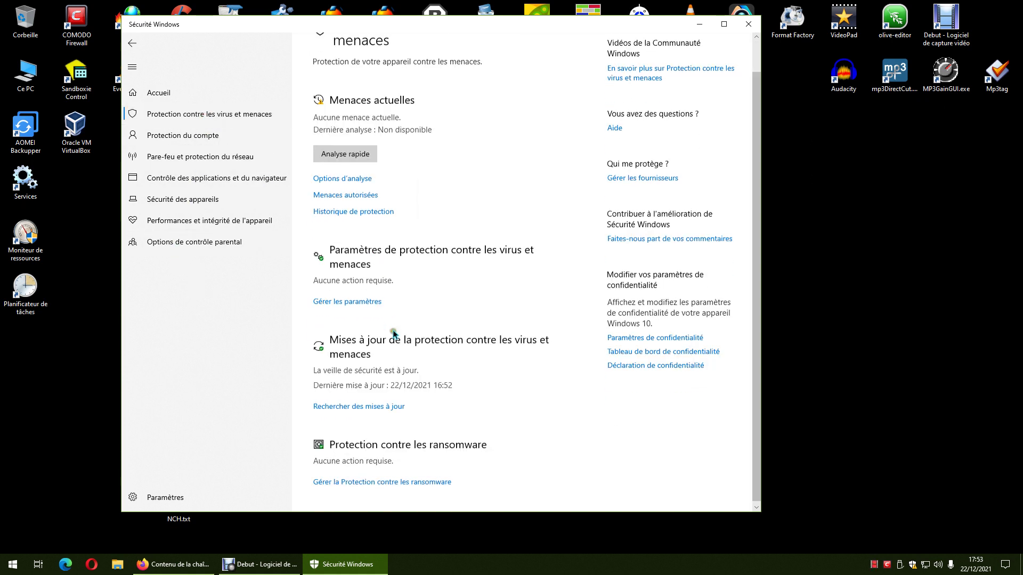
{"action": "left_click", "coordinate": [395, 482]}
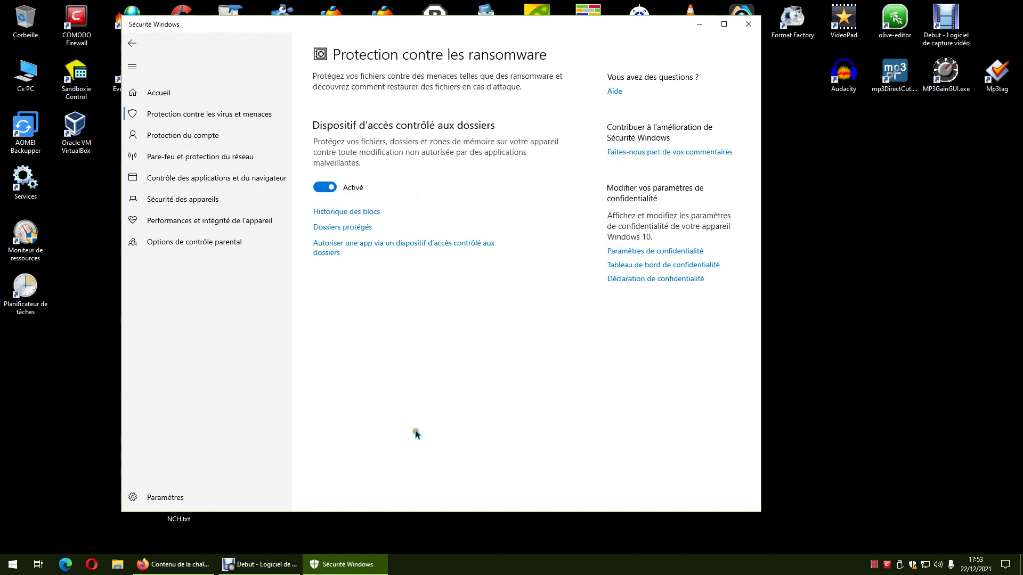
{"action": "left_click", "coordinate": [354, 229]}
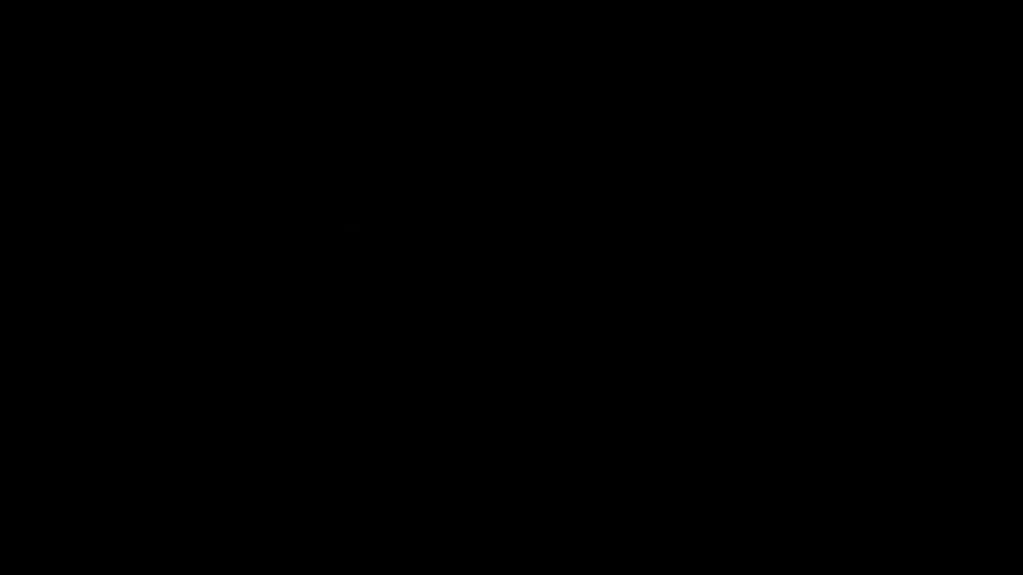
{"action": "left_click", "coordinate": [445, 353]}
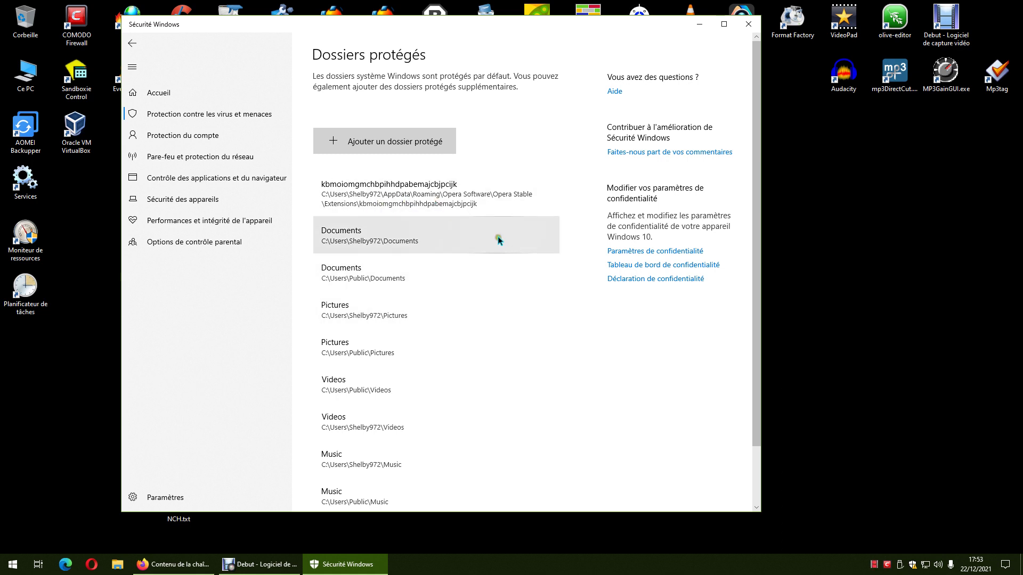
{"action": "left_click", "coordinate": [748, 24]}
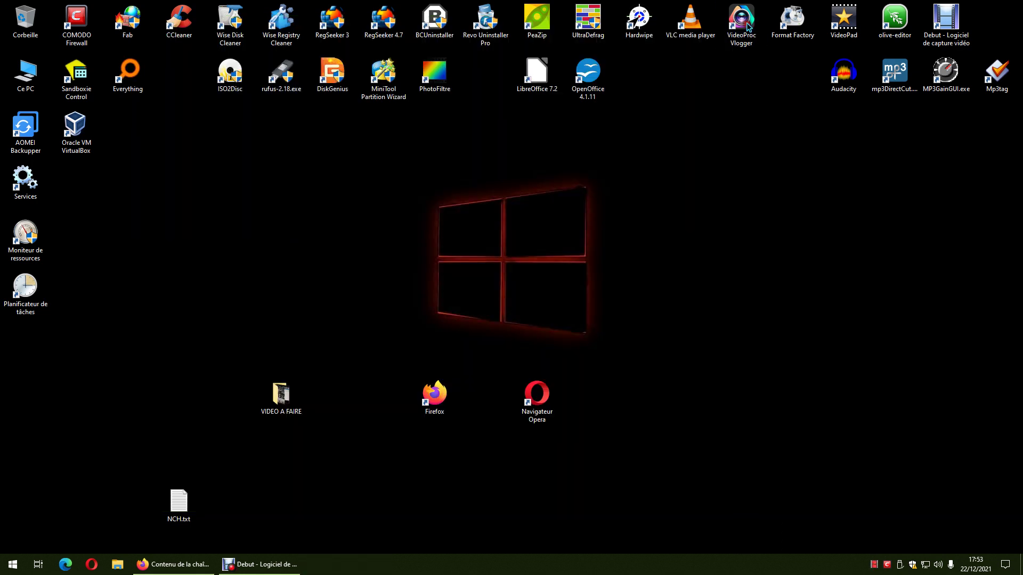